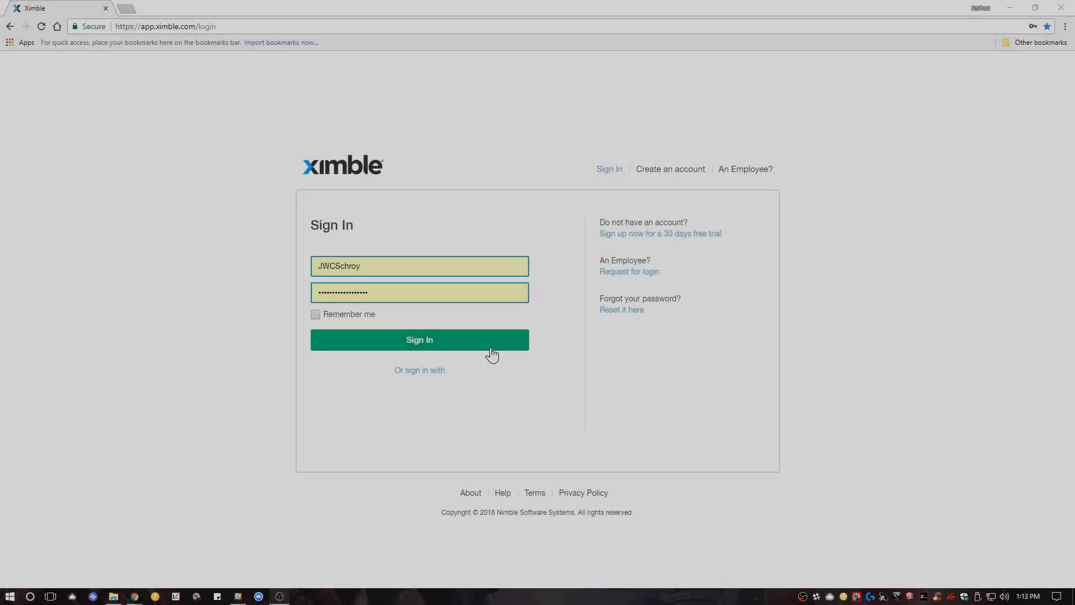
Step: Sign in to the Ximble account from the welcome screen to reach the company dashboard
{"action": "left_click", "coordinate": [492, 354]}
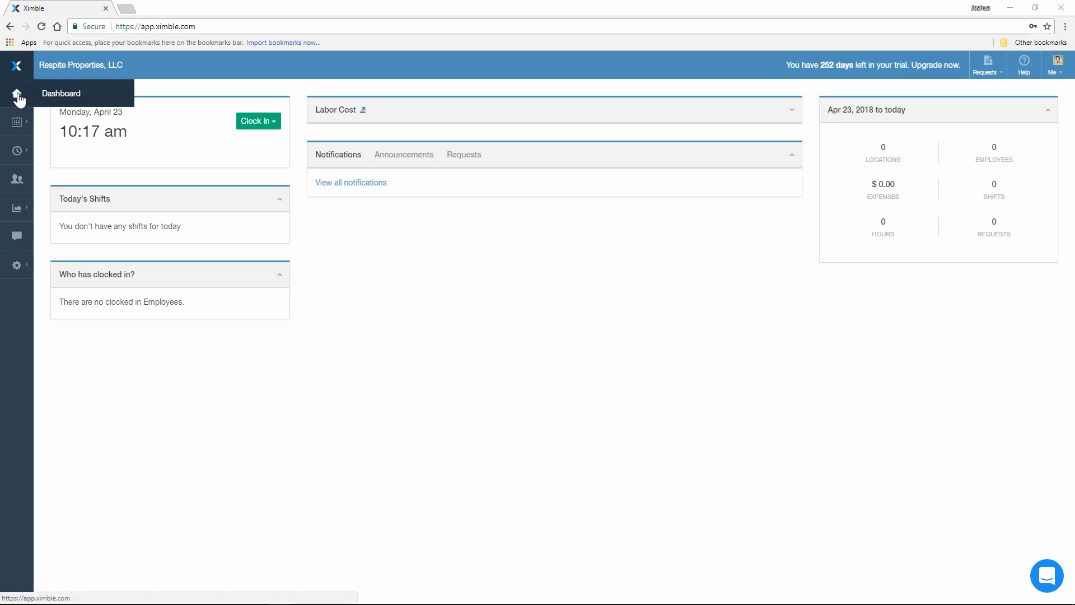
Step: Clock in as Laborer (1st Shift), then clock back out
{"action": "mouse_move", "coordinate": [18, 121]}
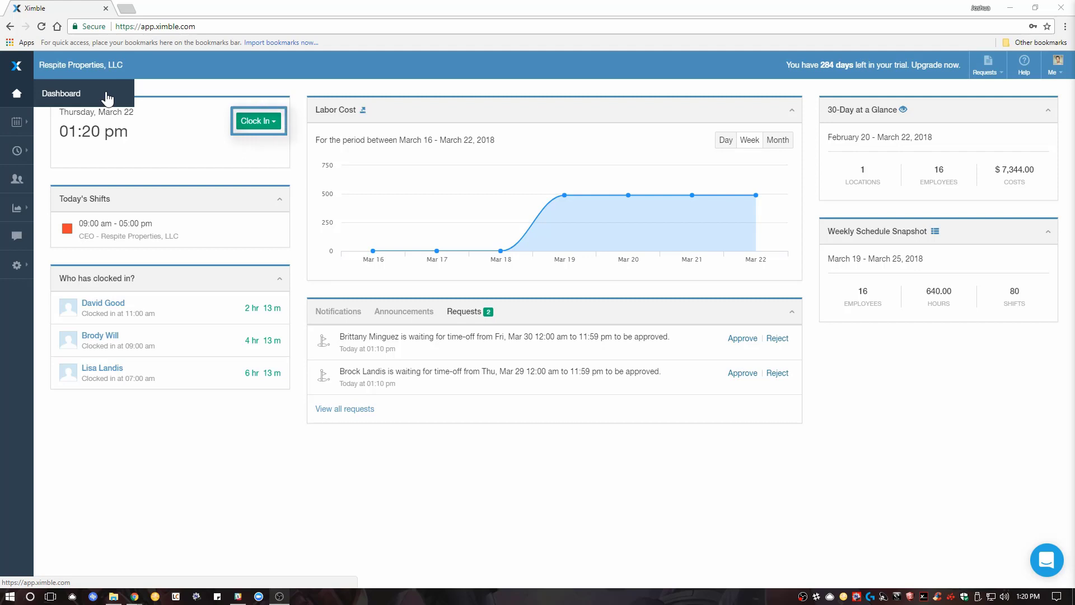
{"action": "left_click", "coordinate": [255, 121]}
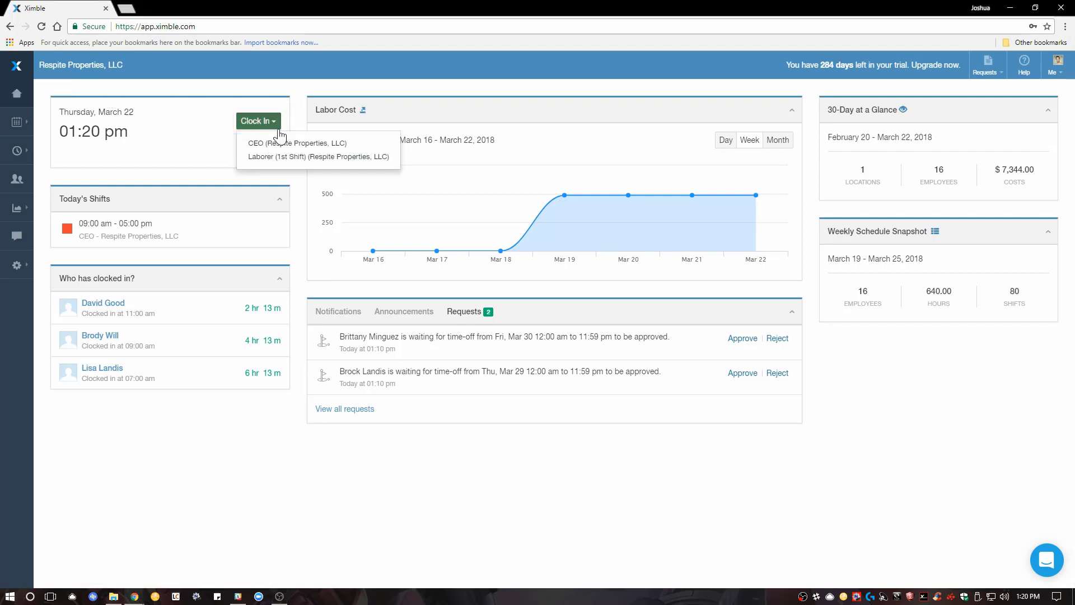
{"action": "left_click", "coordinate": [292, 159]}
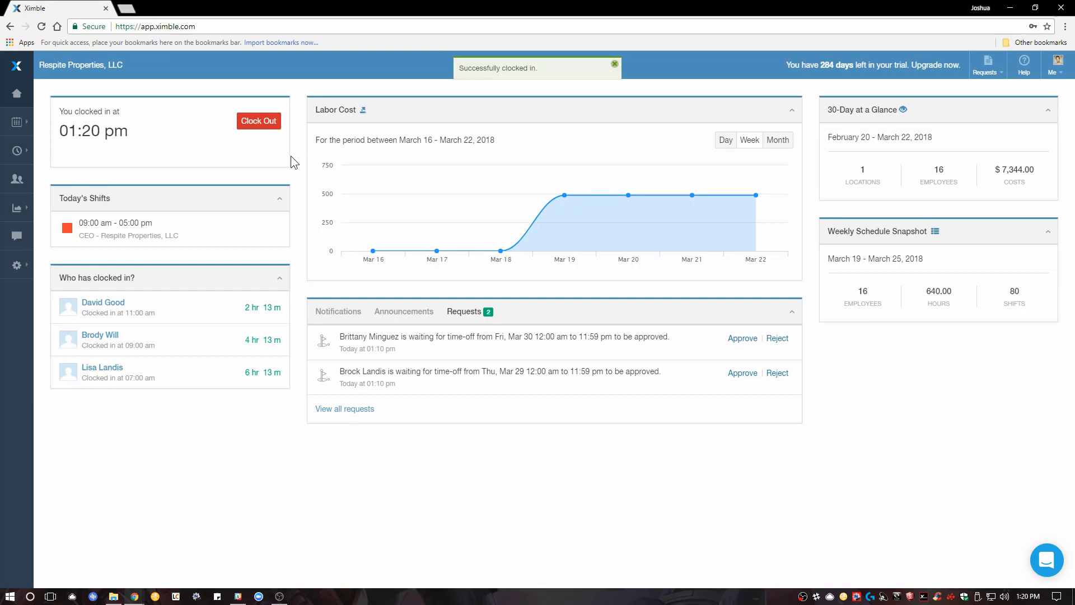
{"action": "left_click", "coordinate": [268, 123]}
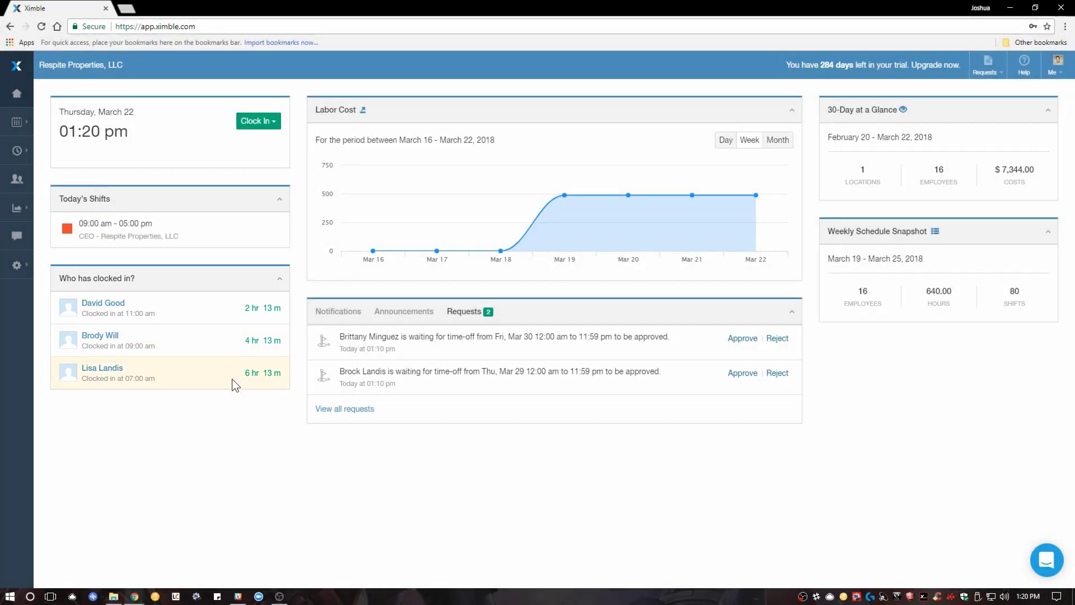
Step: View the dashboard's notifications, announcements and pending time-off requests
{"action": "left_click", "coordinate": [344, 317]}
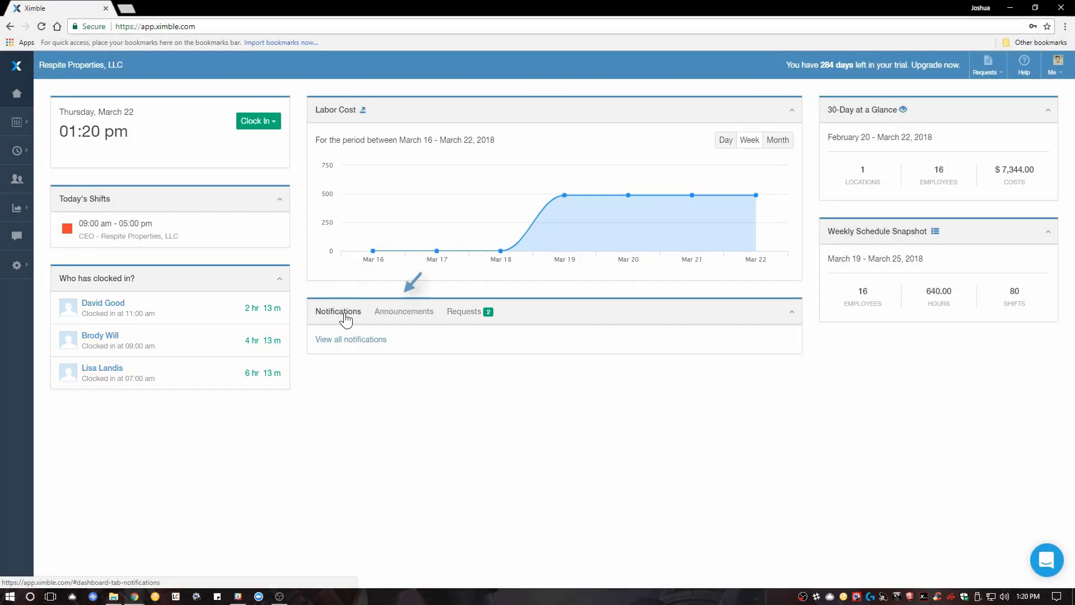
{"action": "left_click", "coordinate": [399, 318]}
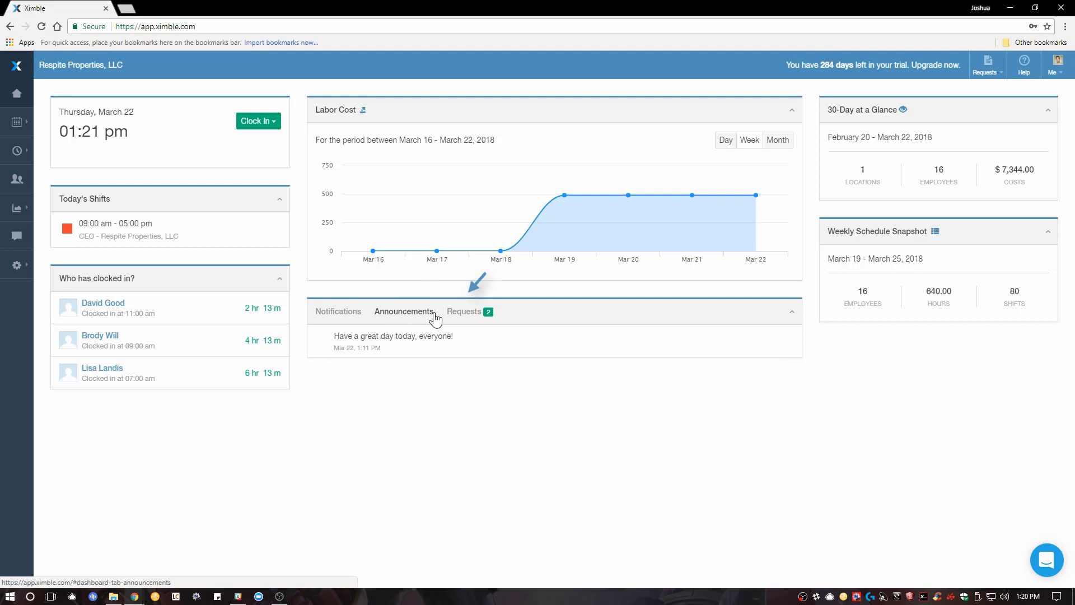
{"action": "left_click", "coordinate": [459, 318]}
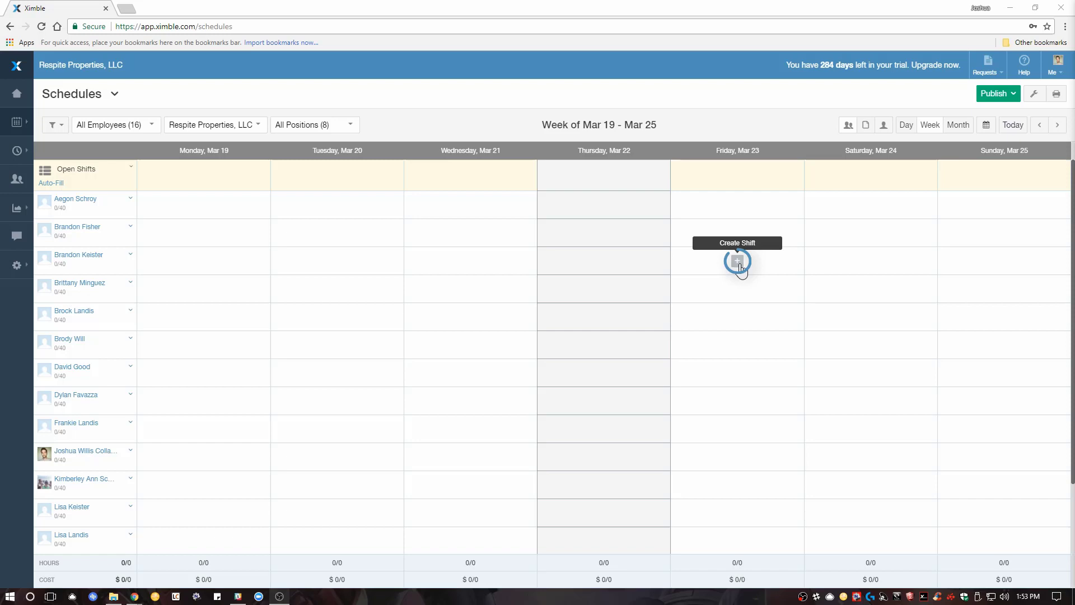
Step: Start a Friday, Mar 23 shift running 9:00am to 5:00pm
{"action": "left_click", "coordinate": [738, 261]}
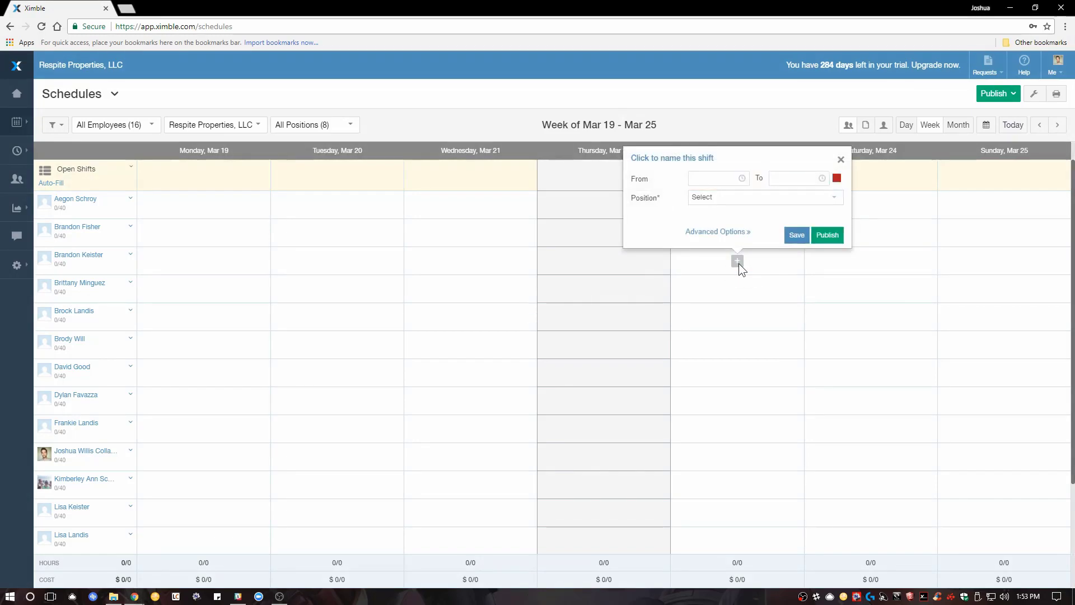
{"action": "left_click", "coordinate": [716, 177]}
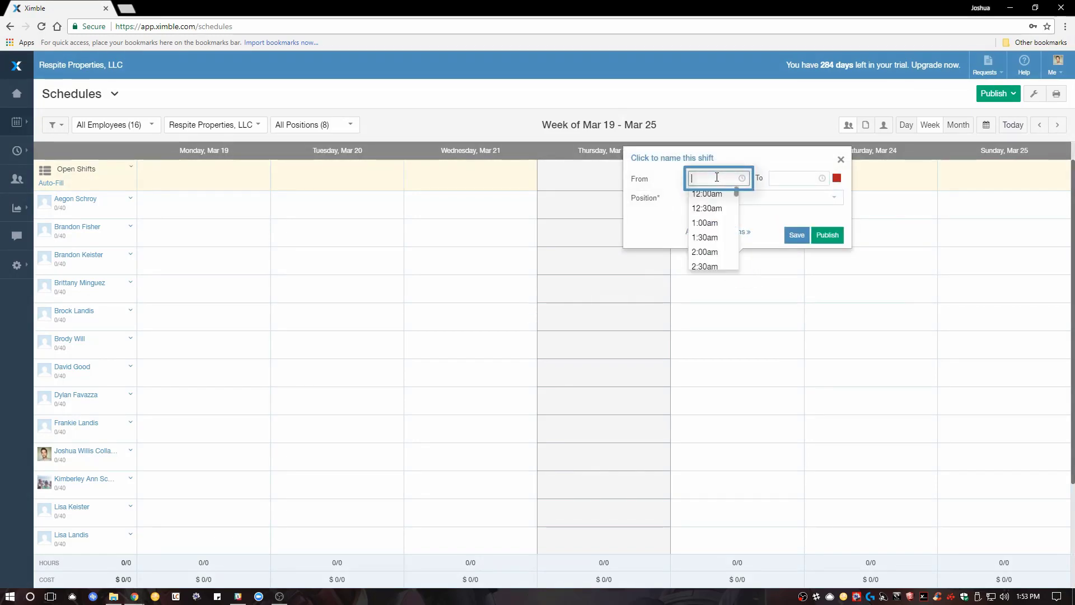
{"action": "scroll", "coordinate": [717, 214], "scroll_direction": "down", "scroll_amount": 3}
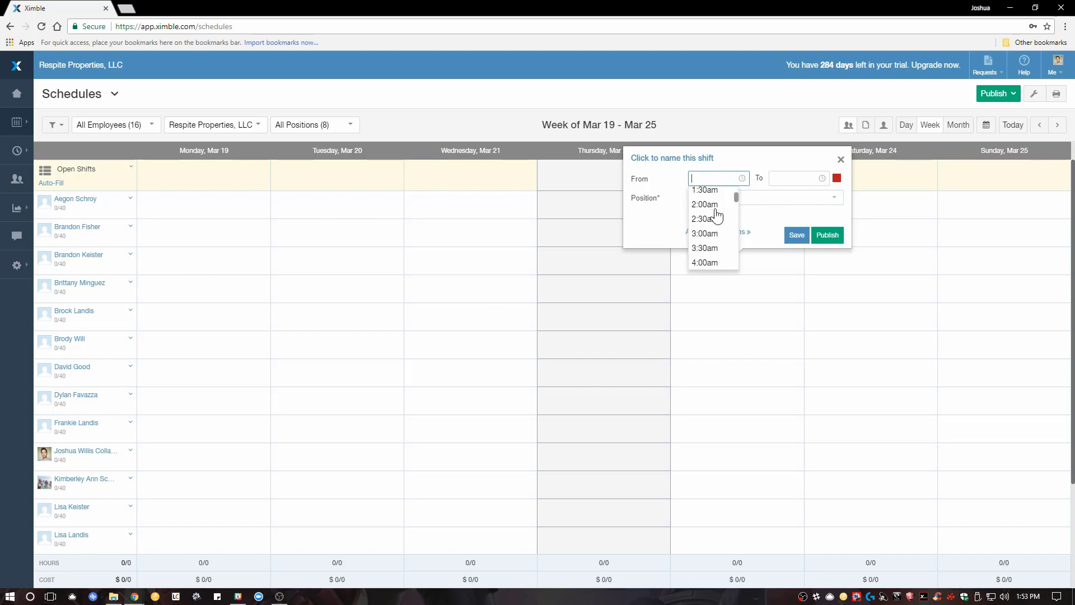
{"action": "scroll", "coordinate": [716, 215], "scroll_direction": "down", "scroll_amount": 3}
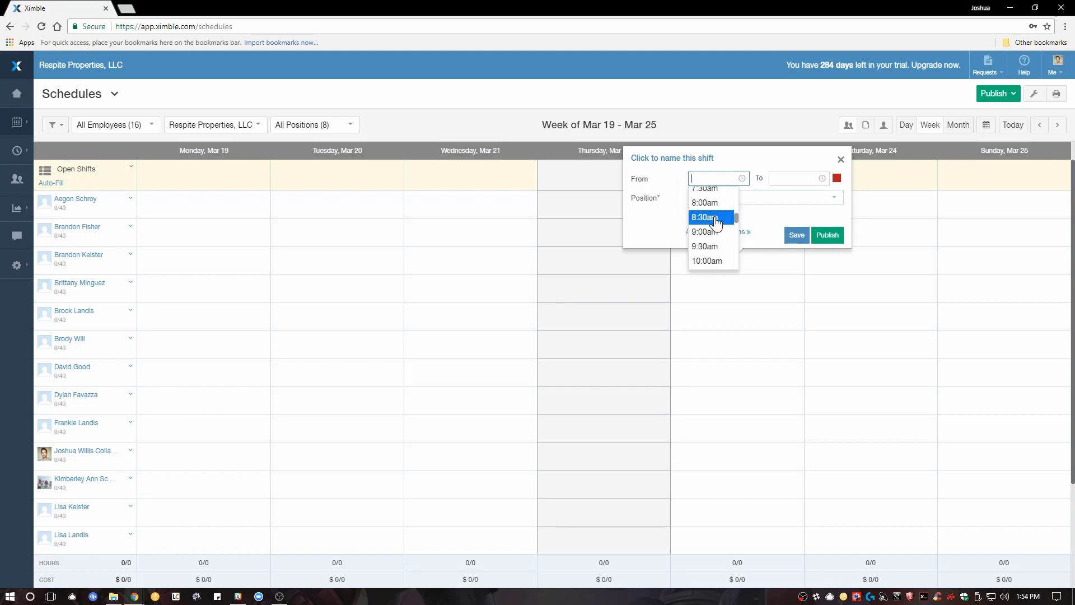
{"action": "left_click", "coordinate": [714, 233]}
{"action": "left_click", "coordinate": [790, 178]}
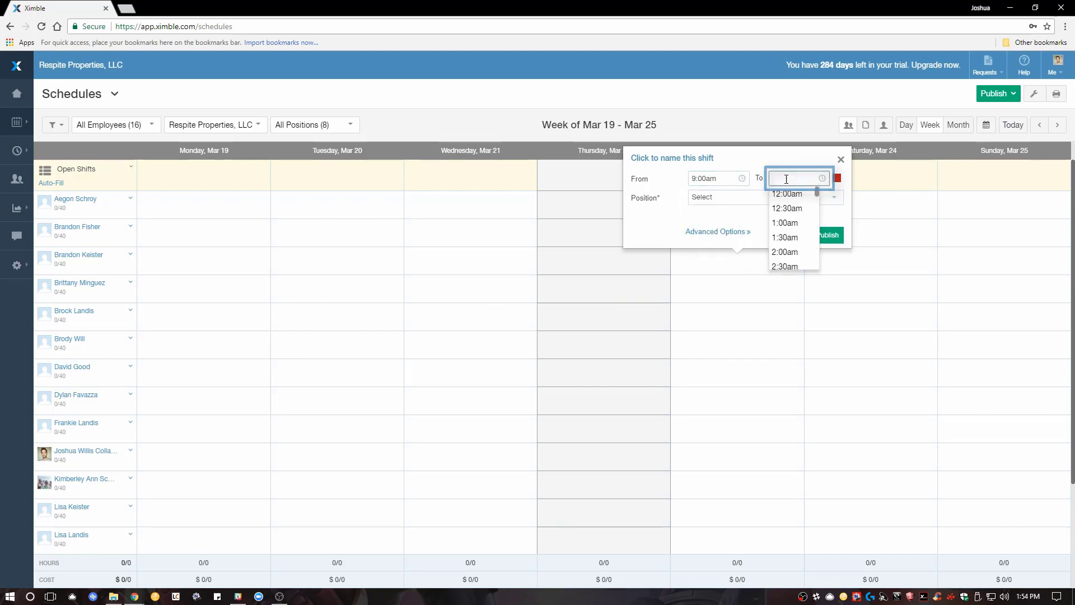
{"action": "type", "text": "5pm"}
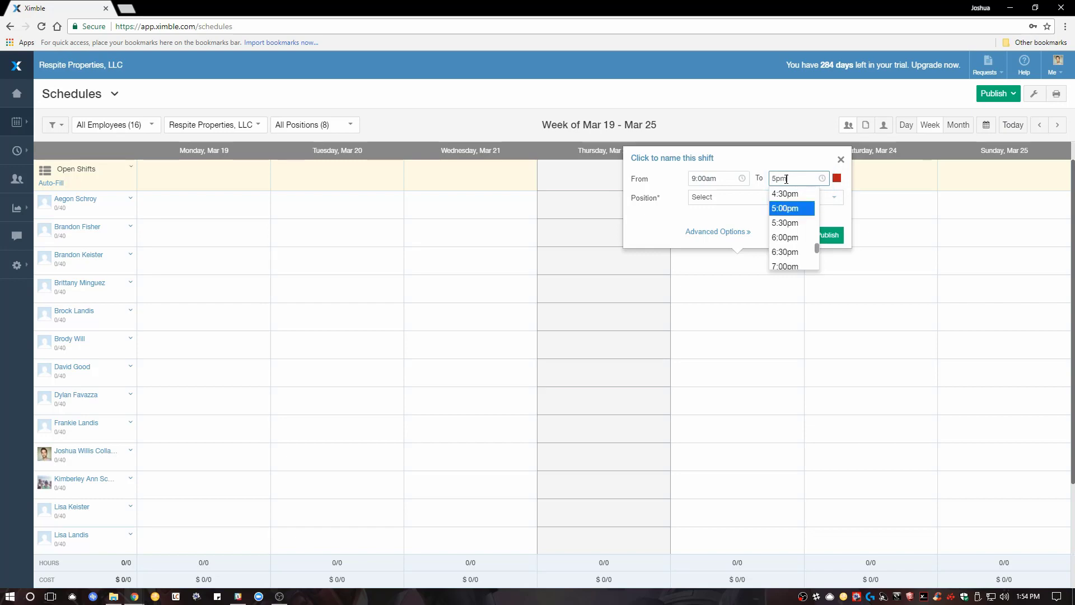
Step: Set the shift's position to Laborer (1st Shift) and department to Department 1
{"action": "left_click", "coordinate": [837, 178]}
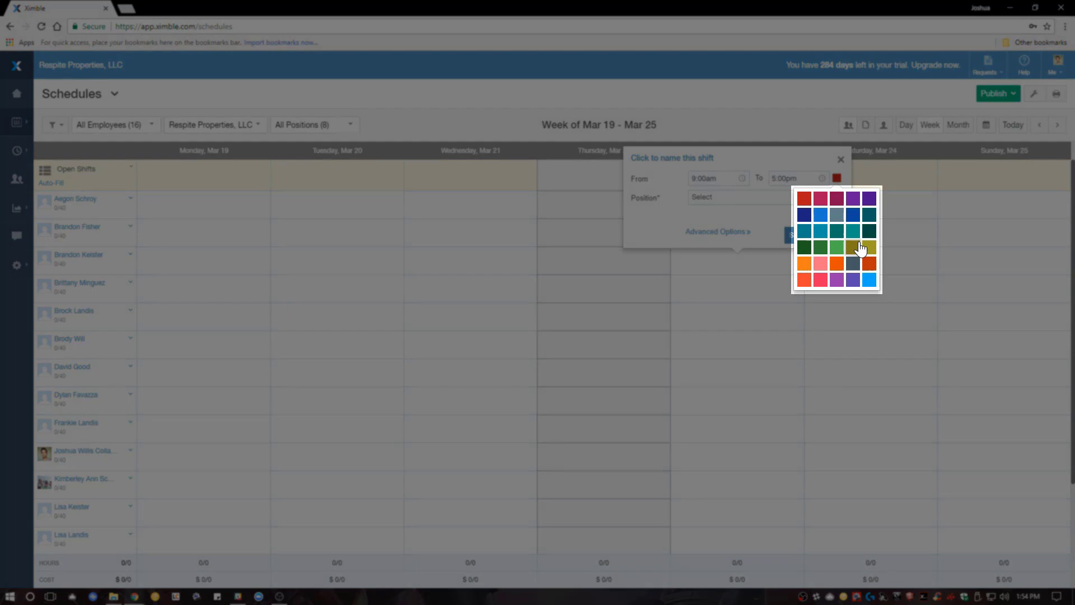
{"action": "left_click", "coordinate": [837, 179]}
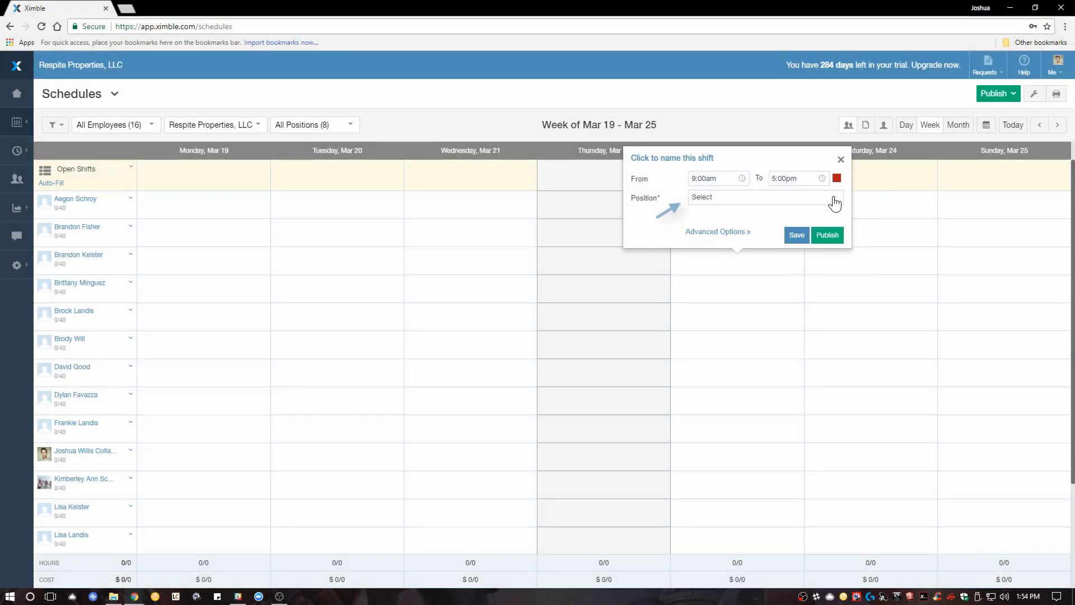
{"action": "left_click", "coordinate": [833, 199]}
{"action": "left_click", "coordinate": [821, 242]}
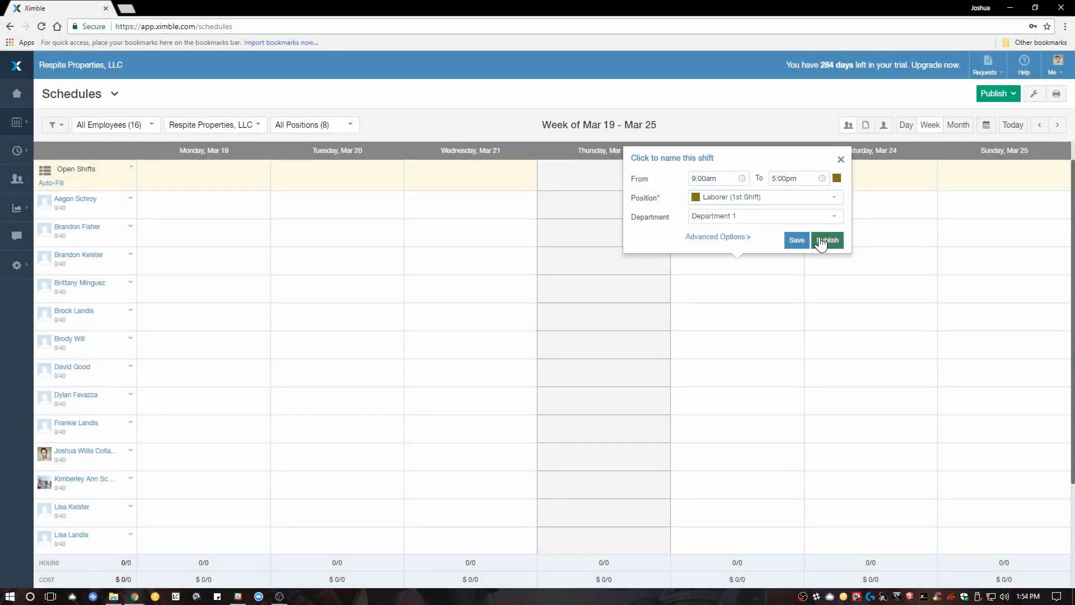
{"action": "left_click", "coordinate": [833, 221]}
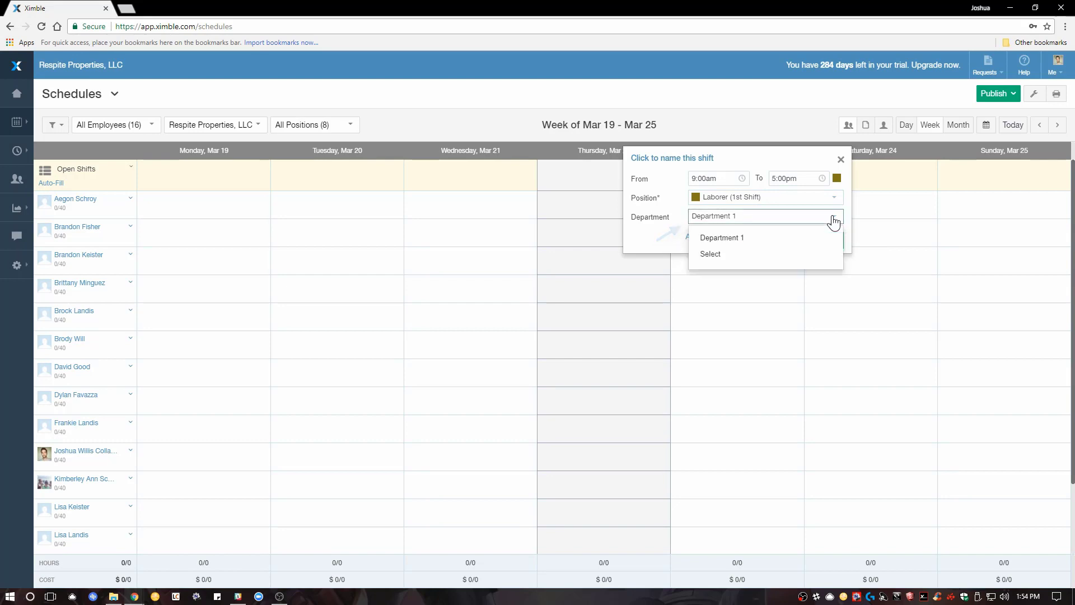
{"action": "left_click", "coordinate": [749, 240]}
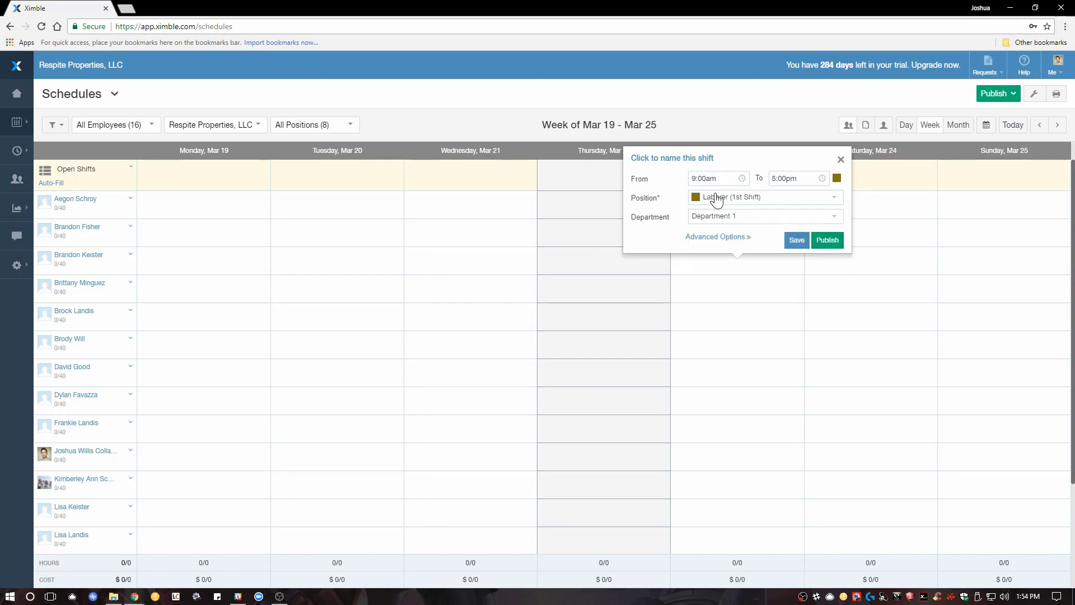
Step: Name the shift 'Shift Label' and save it to the schedule
{"action": "left_click", "coordinate": [673, 158]}
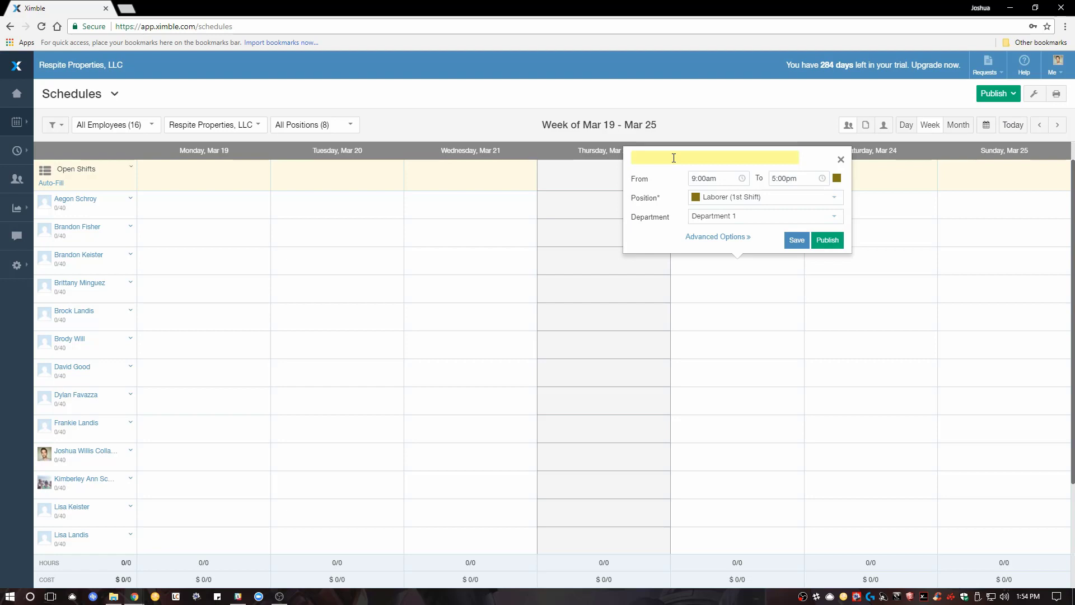
{"action": "type", "text": "Shift Label."}
{"action": "left_click", "coordinate": [802, 246]}
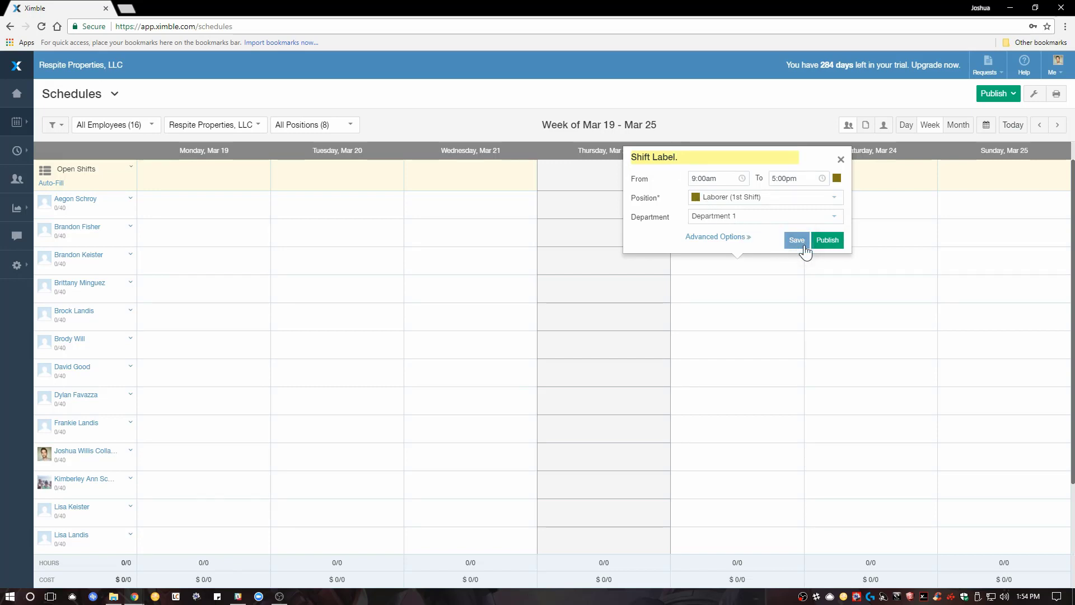
{"action": "left_click", "coordinate": [803, 241]}
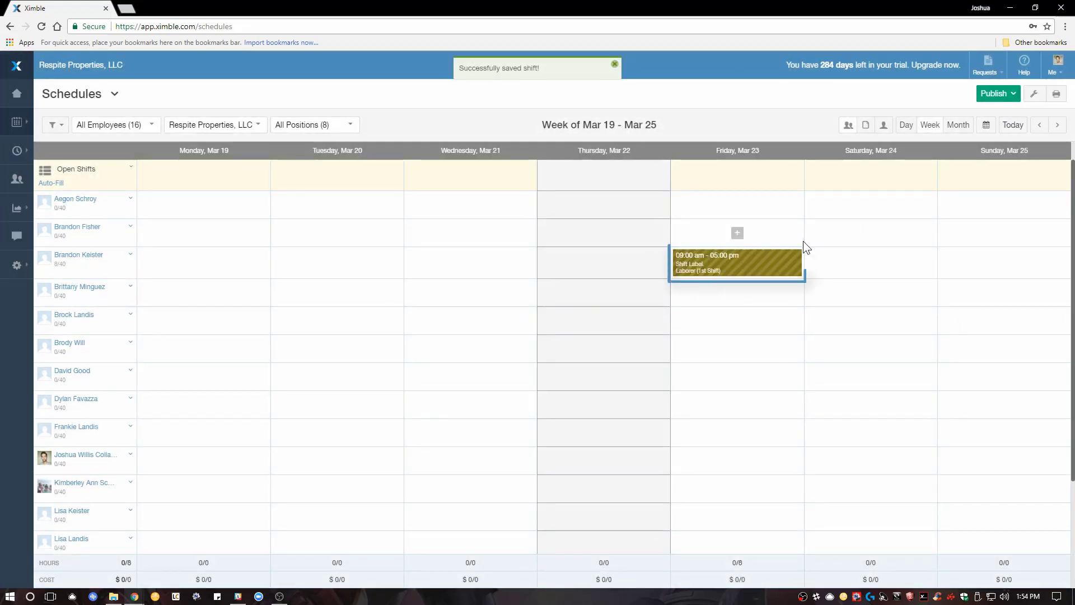
Step: Publish the Friday 9:00am–5:00pm Laborer shift
{"action": "left_click", "coordinate": [688, 263]}
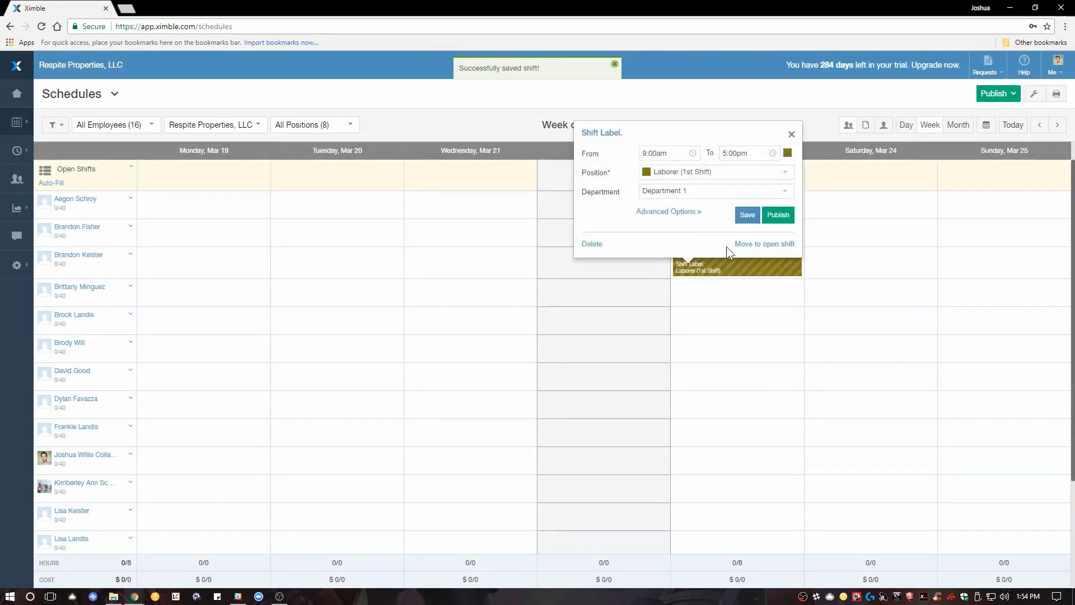
{"action": "left_click", "coordinate": [781, 220]}
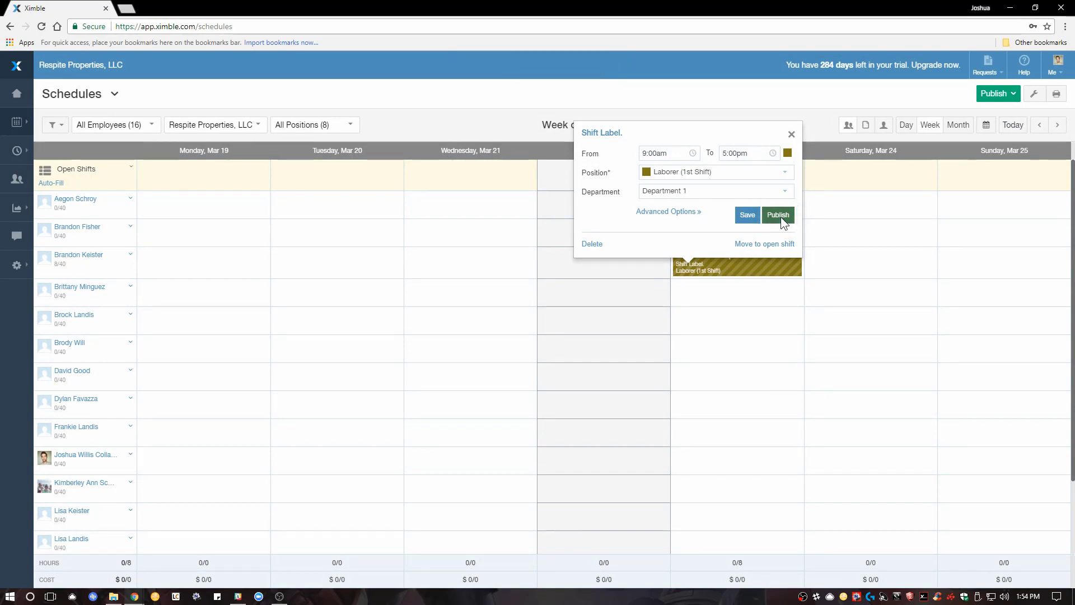
{"action": "left_click", "coordinate": [778, 216]}
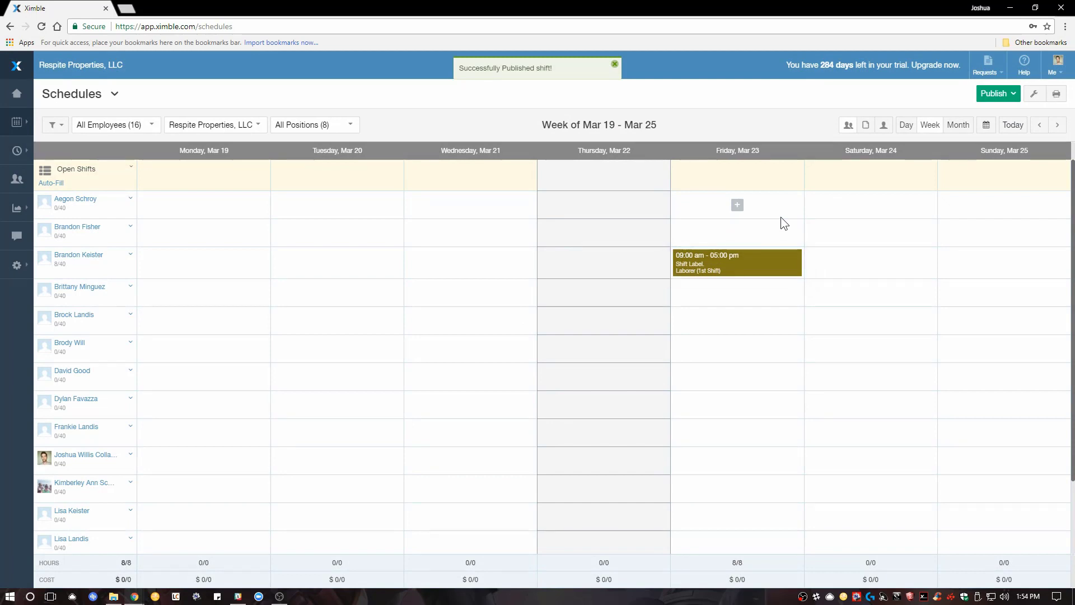
Step: Move the published Friday shift into the Open Shifts row
{"action": "mouse_move", "coordinate": [750, 267]}
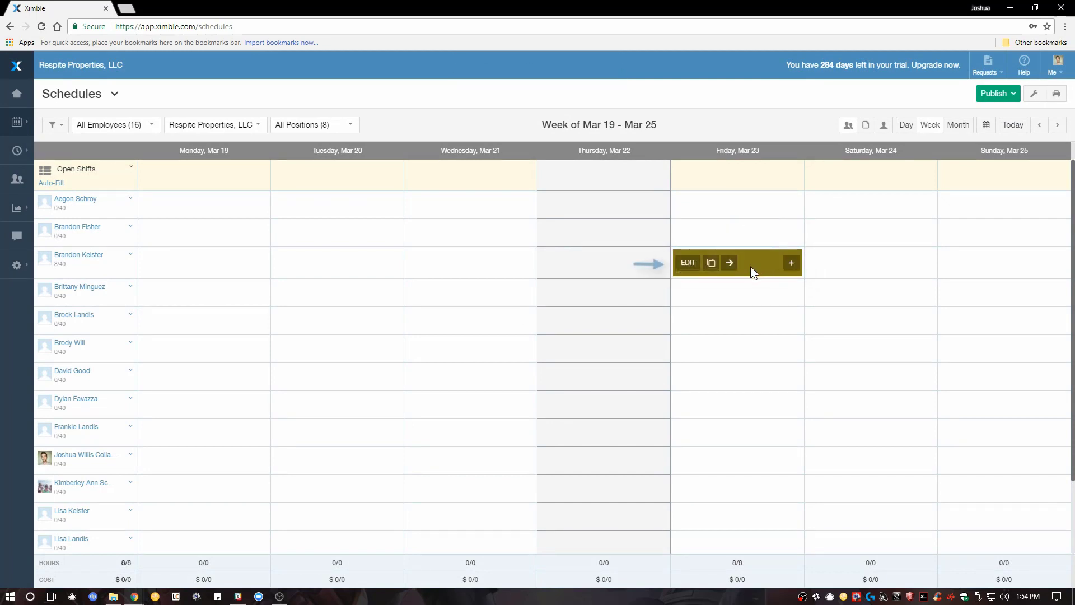
{"action": "left_click", "coordinate": [688, 264]}
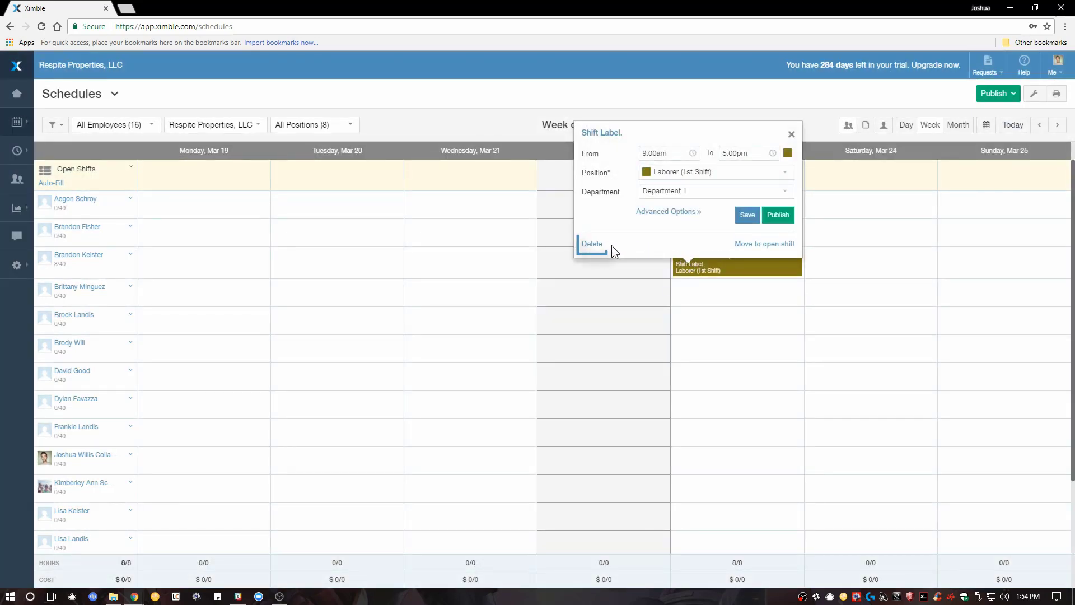
{"action": "left_click", "coordinate": [594, 245]}
{"action": "left_click", "coordinate": [769, 244]}
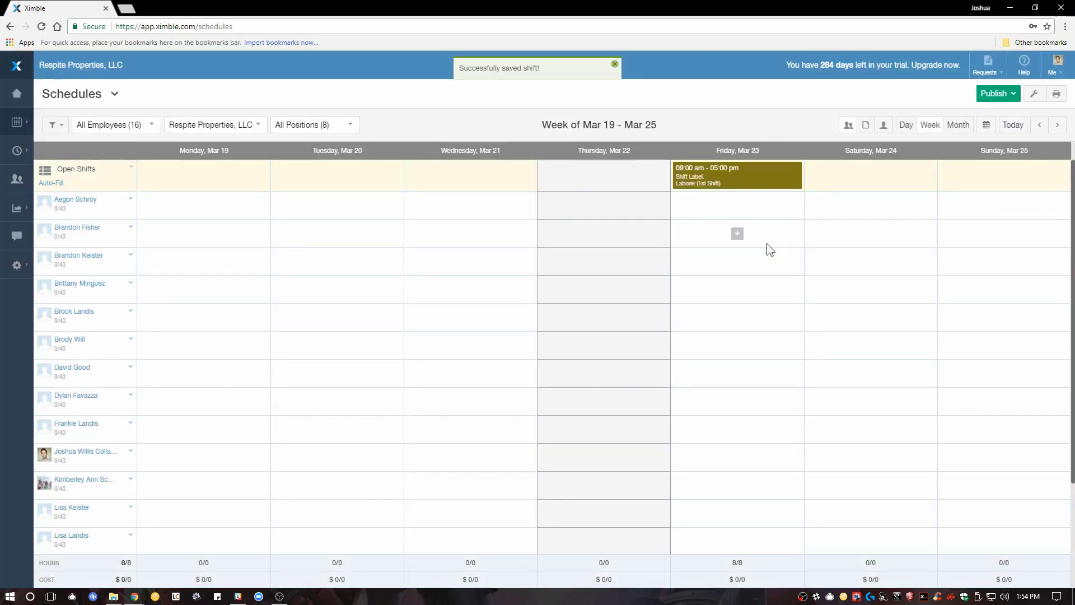
Step: Assign the Friday open shift to the third employee, copy it to Saturday, then move it to Sunday
{"action": "mouse_move", "coordinate": [765, 174]}
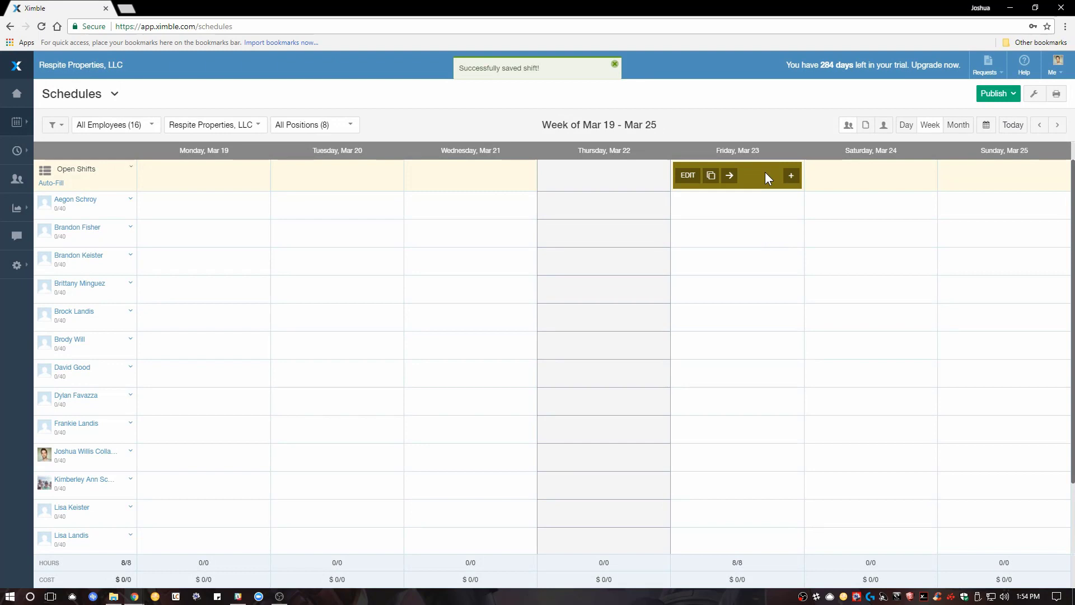
{"action": "left_click_drag", "start_coordinate": [765, 173], "coordinate": [769, 258]}
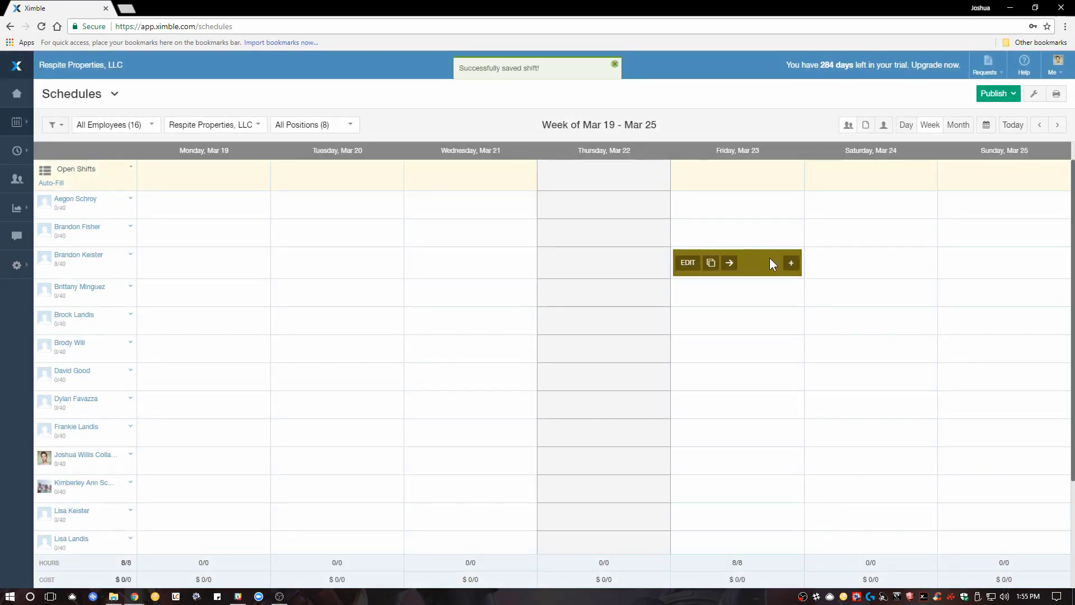
{"action": "left_click", "coordinate": [710, 264]}
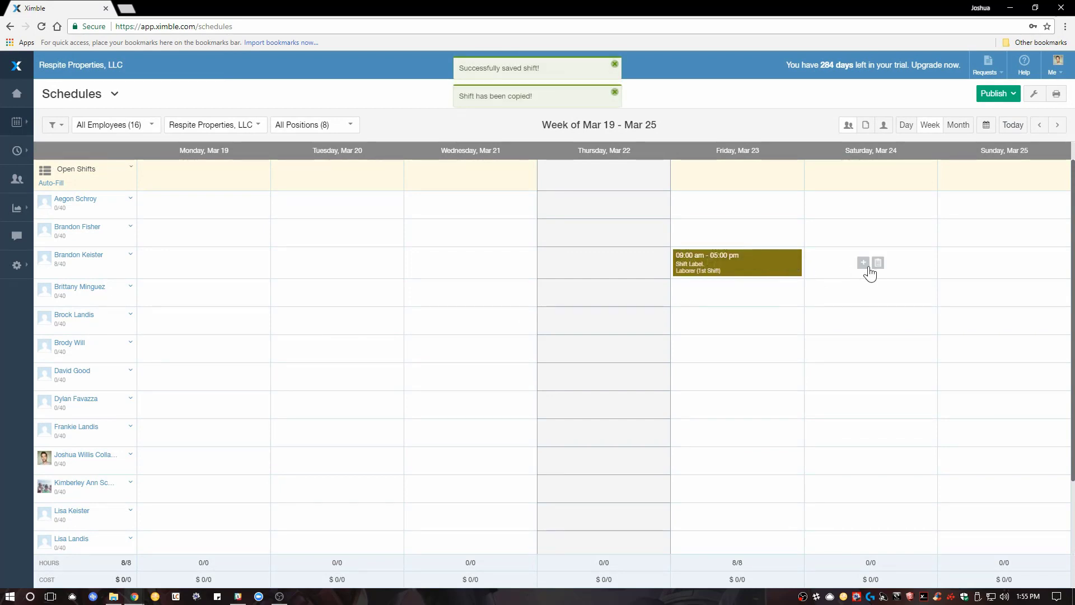
{"action": "left_click", "coordinate": [878, 263]}
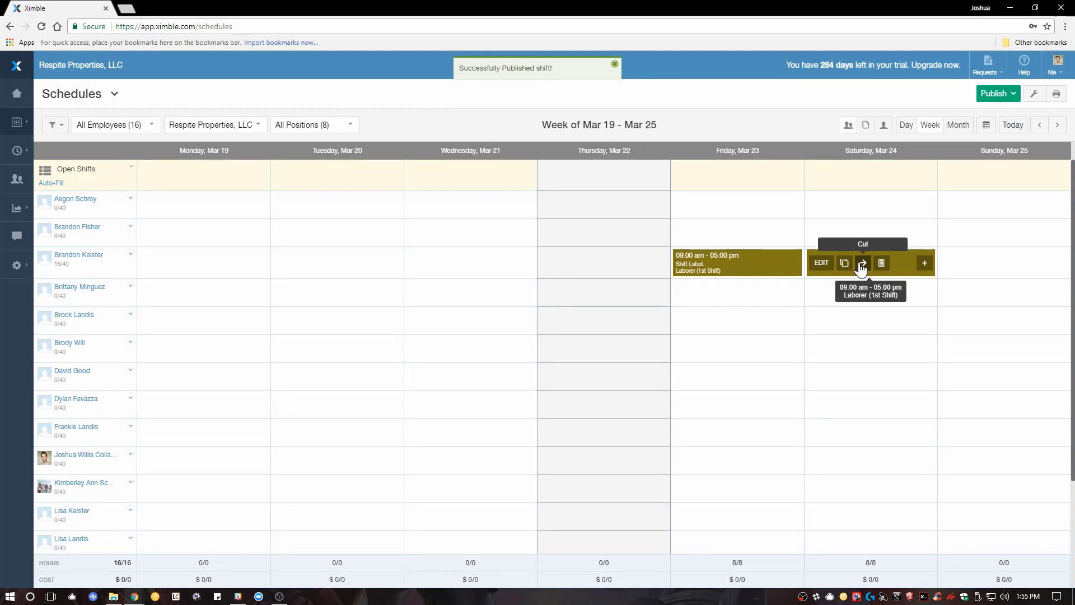
{"action": "left_click", "coordinate": [860, 263]}
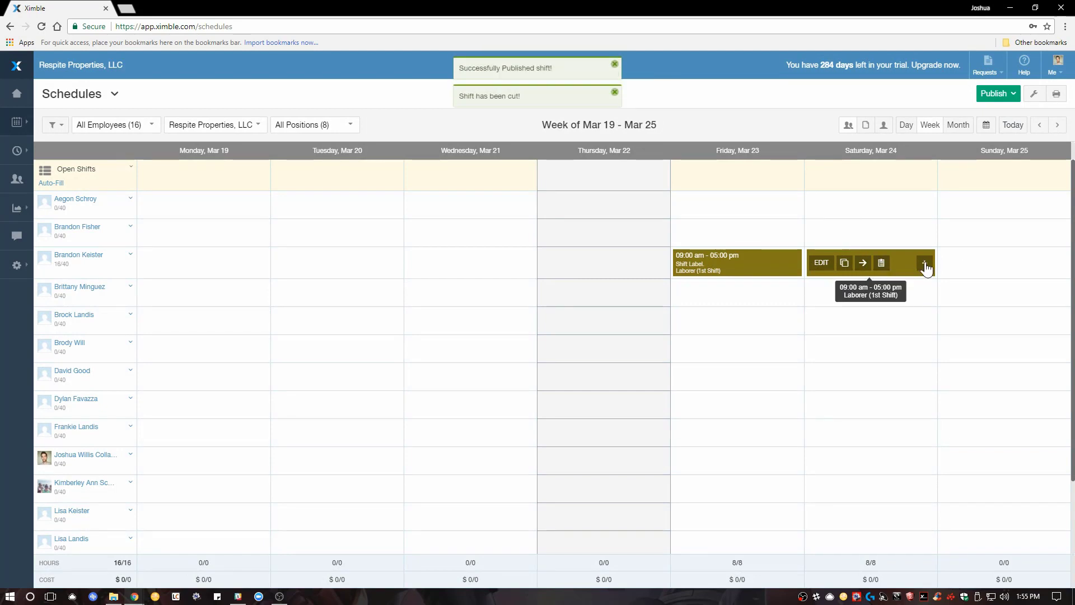
{"action": "left_click", "coordinate": [1010, 263]}
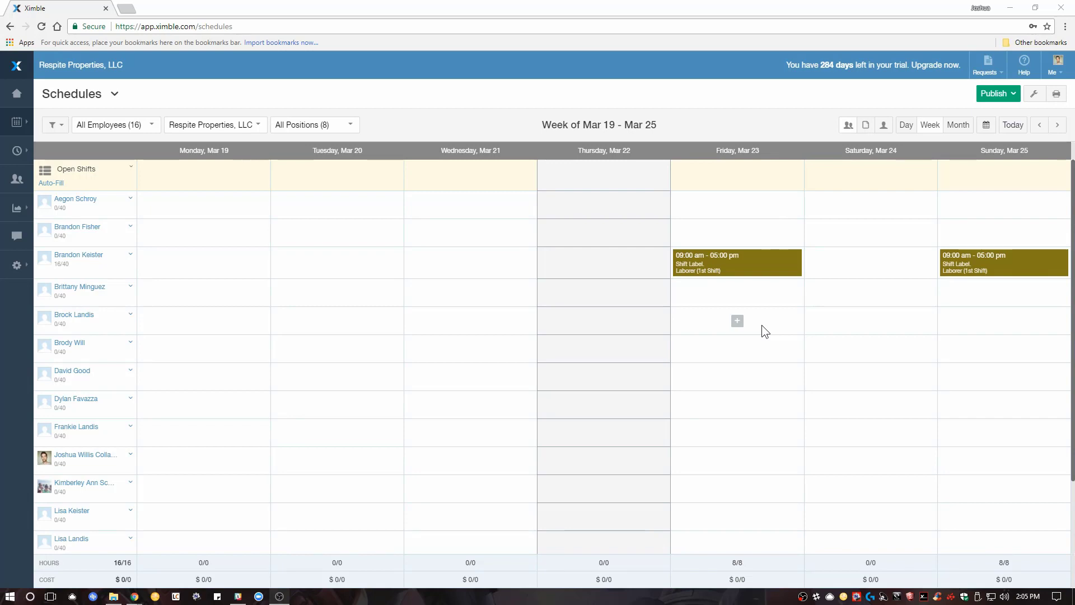
Step: Create a Friday shift in advanced mode, repeating daily until March 25
{"action": "left_click", "coordinate": [738, 322]}
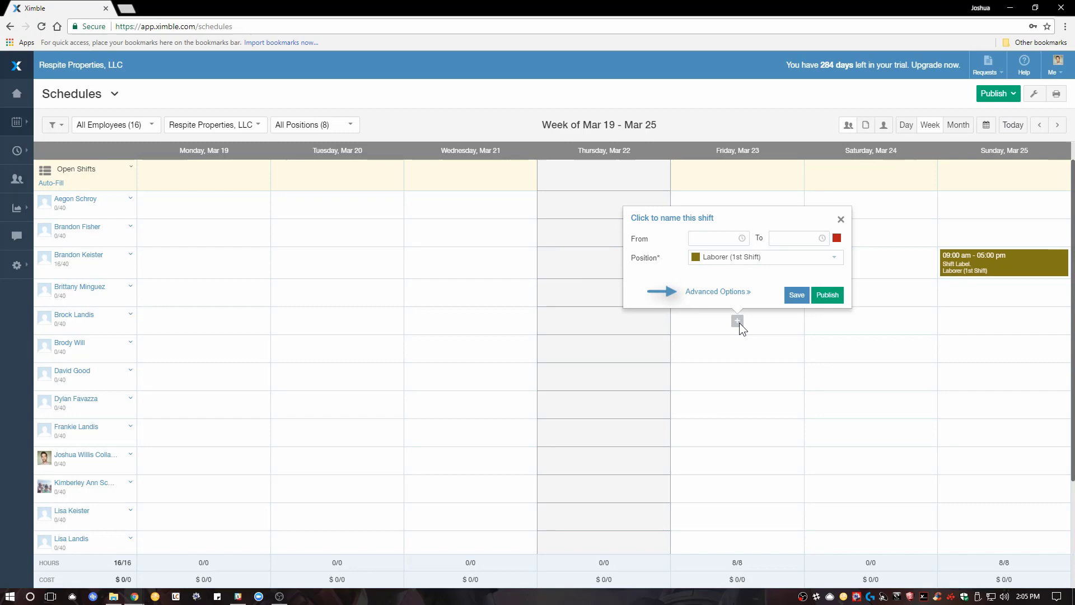
{"action": "left_click", "coordinate": [738, 294]}
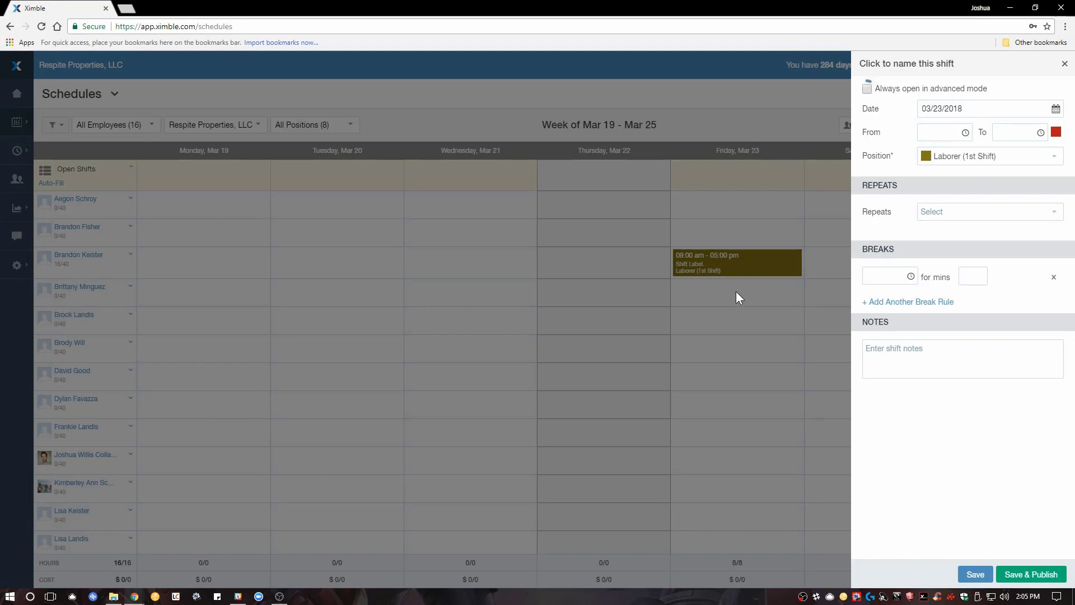
{"action": "left_click", "coordinate": [867, 88]}
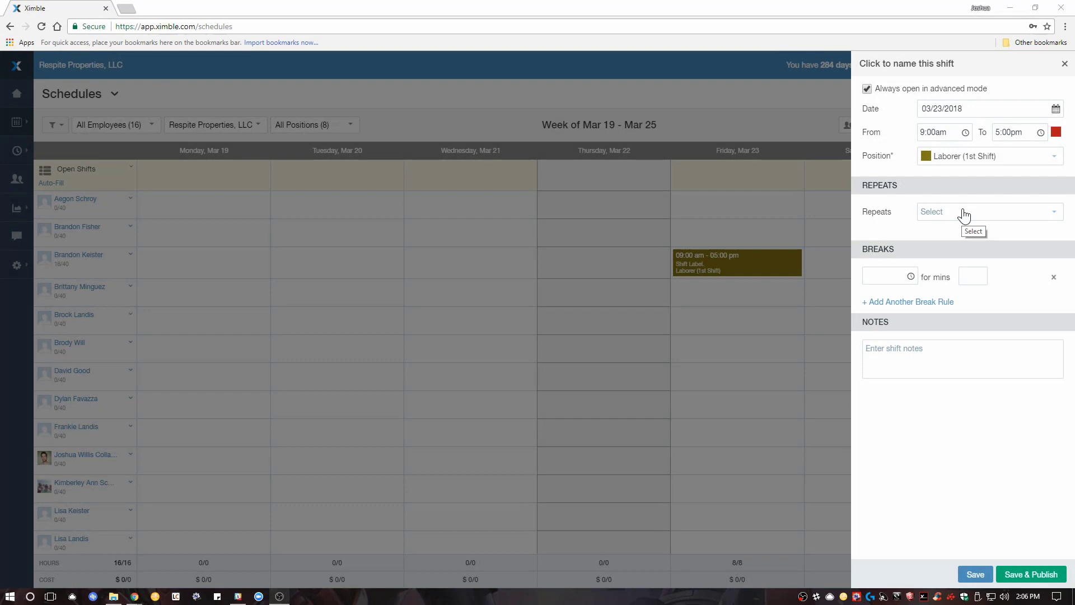
{"action": "left_click", "coordinate": [964, 216]}
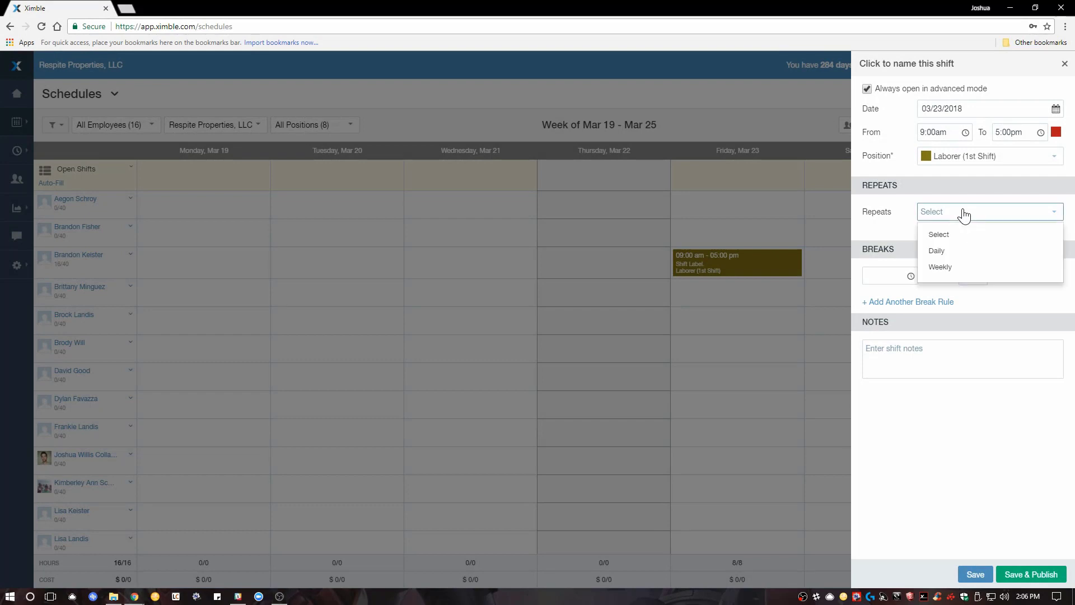
{"action": "left_click", "coordinate": [963, 252]}
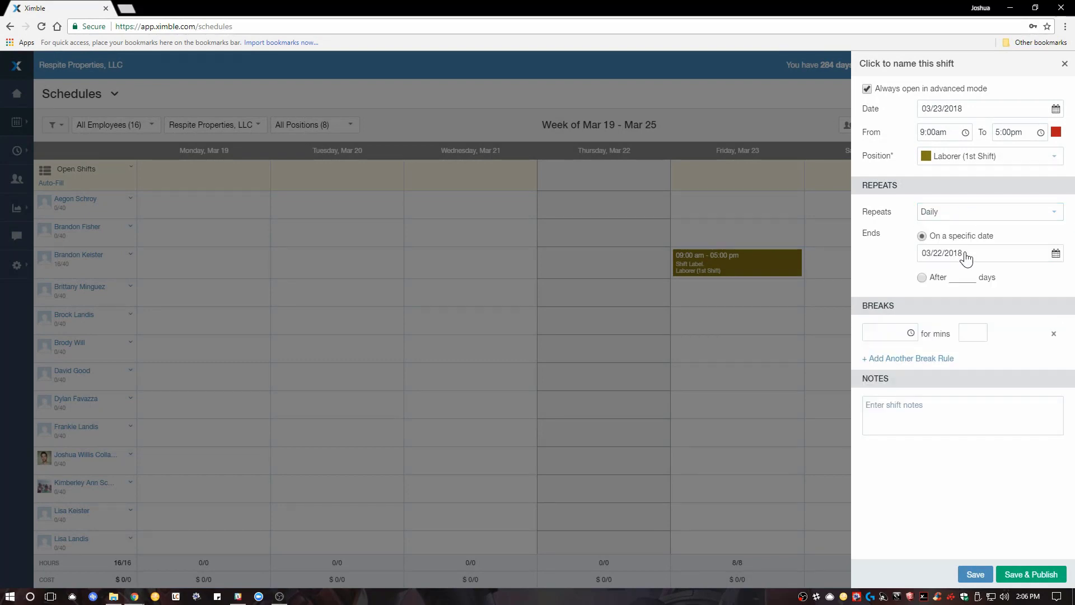
{"action": "left_click", "coordinate": [962, 252]}
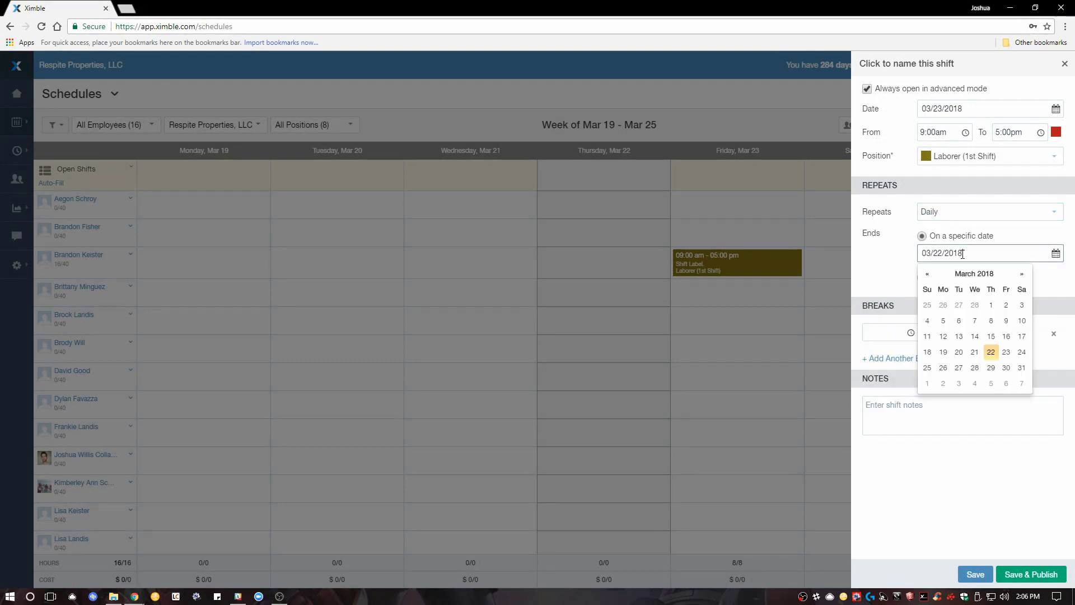
{"action": "left_click", "coordinate": [930, 367]}
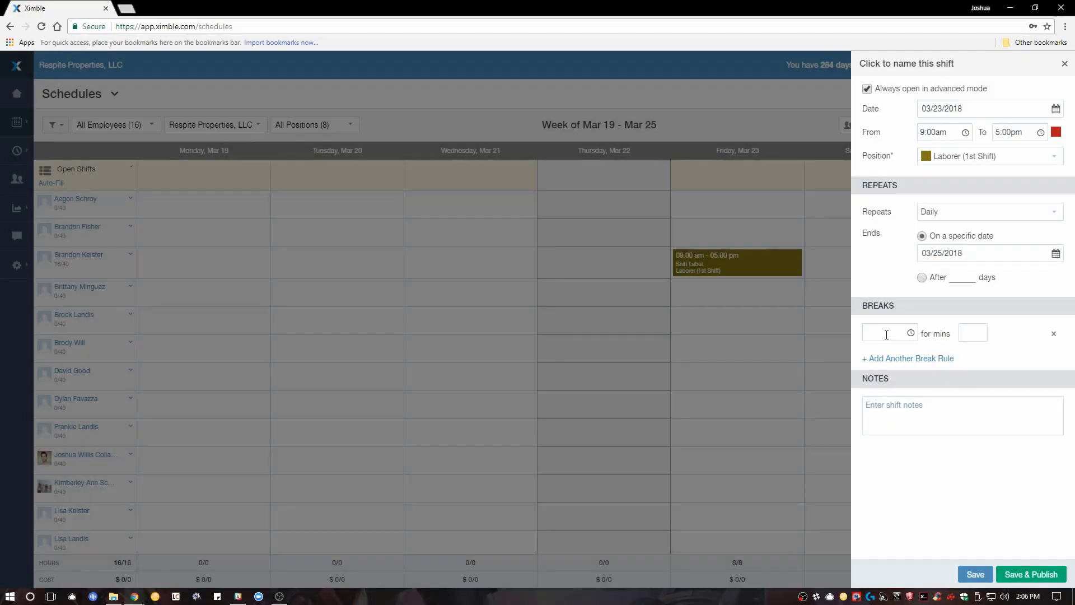
Step: Add a 30-minute break at 12:30pm and a note, then save and publish
{"action": "left_click", "coordinate": [886, 335]}
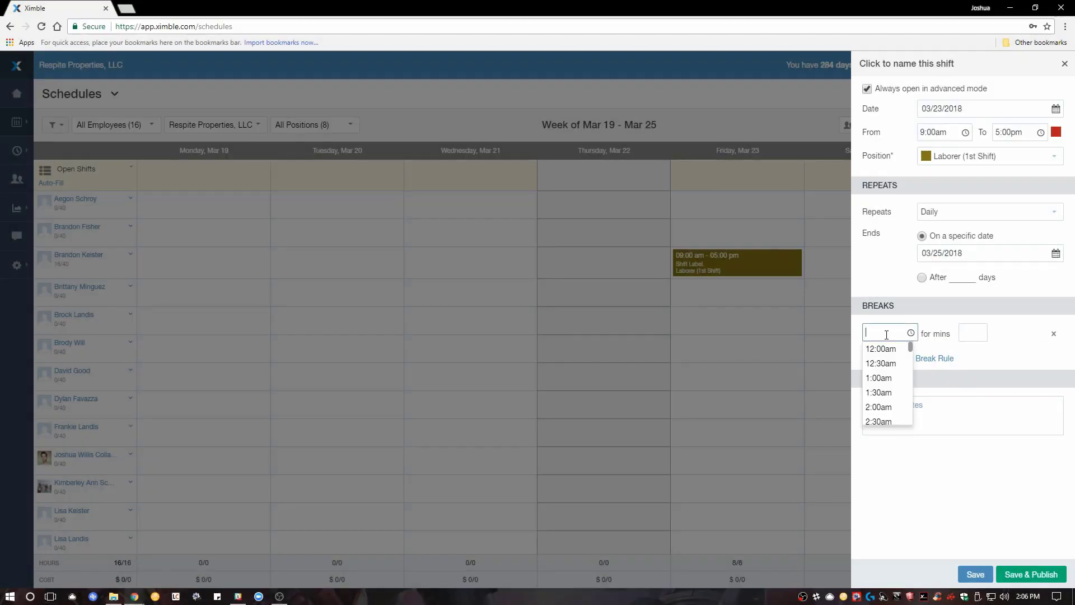
{"action": "scroll", "coordinate": [890, 364], "scroll_direction": "down", "scroll_amount": 5}
{"action": "scroll", "coordinate": [890, 373], "scroll_direction": "down", "scroll_amount": 2}
{"action": "left_click", "coordinate": [882, 376]}
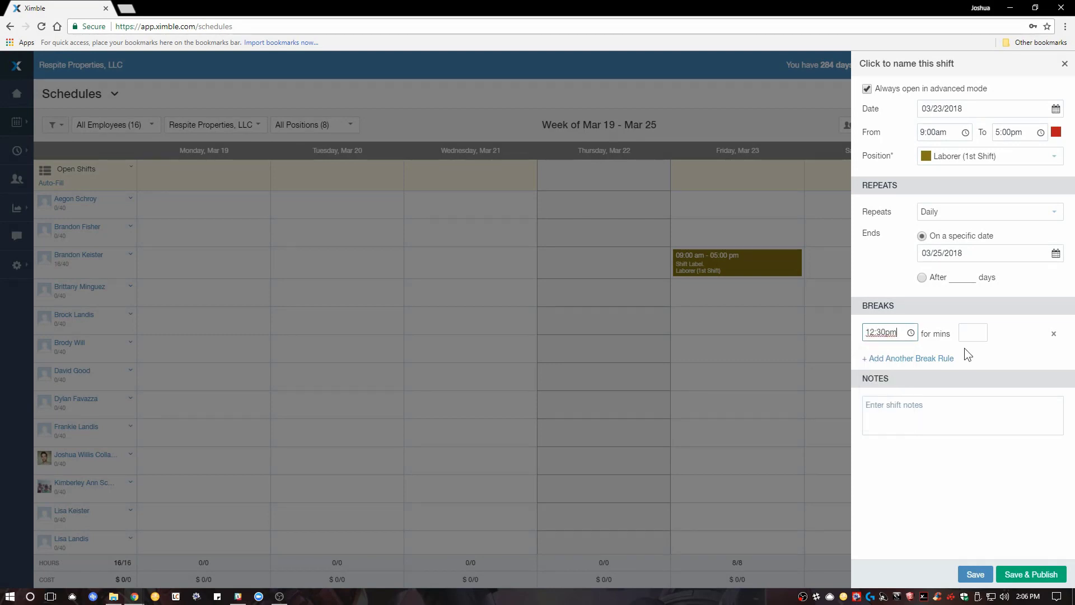
{"action": "left_click", "coordinate": [972, 335]}
{"action": "type", "text": "30"}
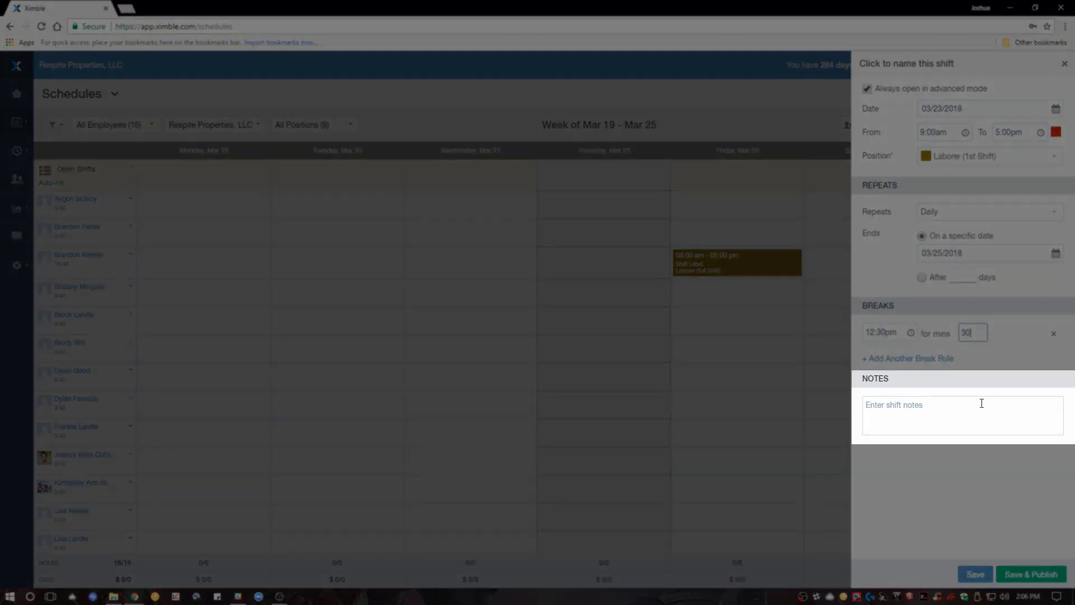
{"action": "left_click", "coordinate": [981, 404]}
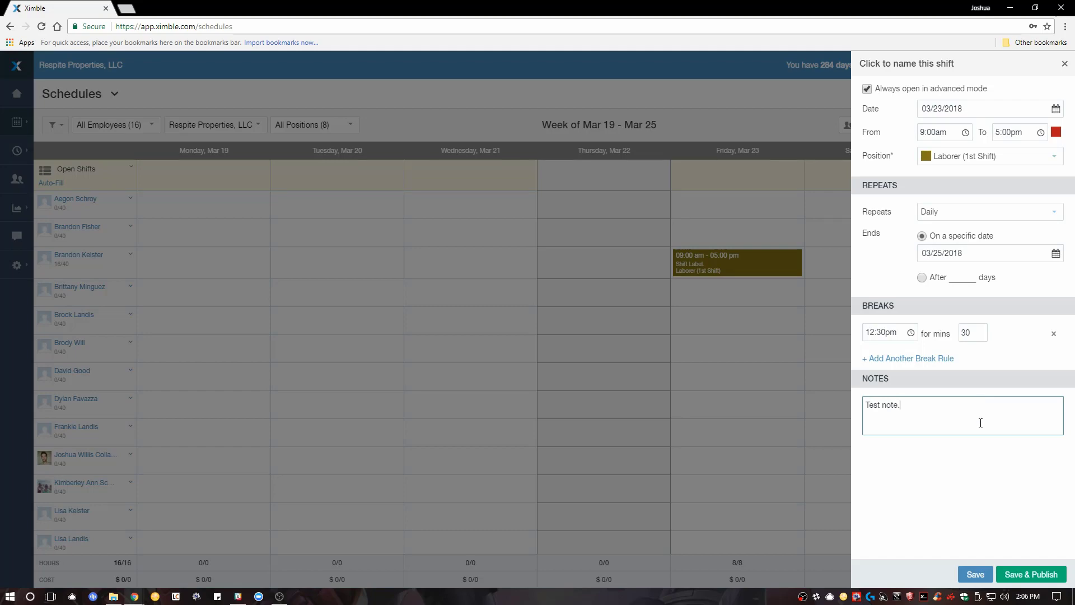
{"action": "left_click", "coordinate": [1022, 574]}
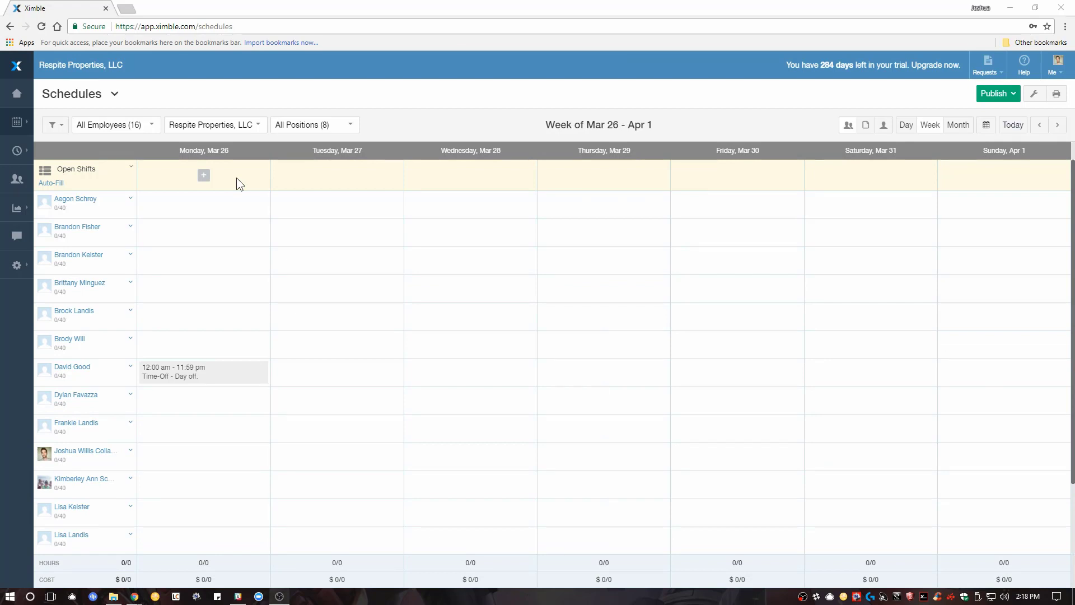
Step: Start a Monday 03/26 open shift running 9:00am to 5:00pm
{"action": "left_click", "coordinate": [204, 176]}
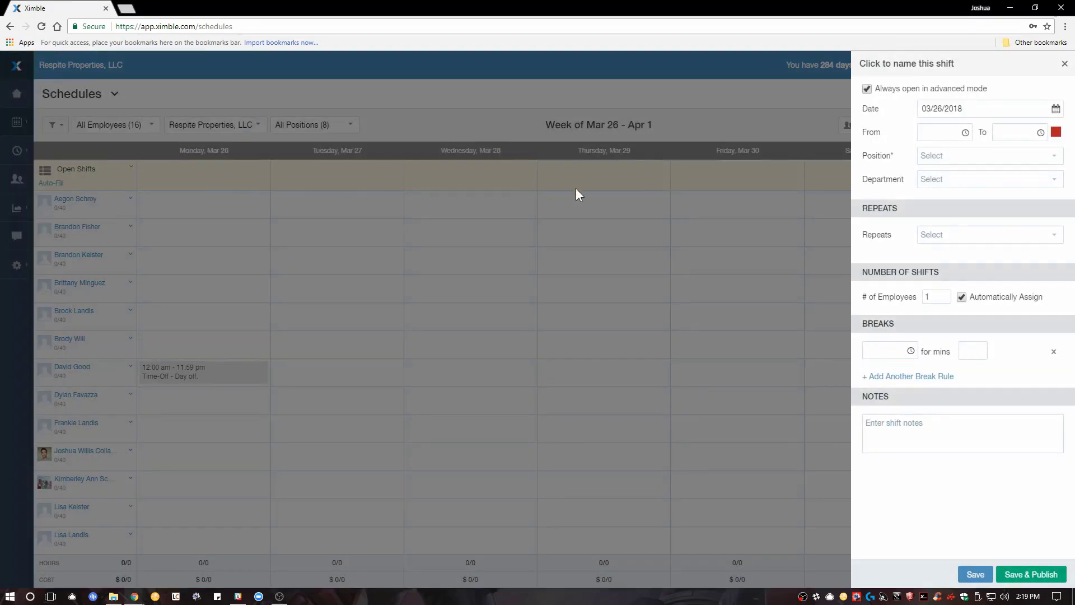
{"action": "left_click", "coordinate": [940, 131]}
{"action": "scroll", "coordinate": [943, 188], "scroll_direction": "down", "scroll_amount": 5}
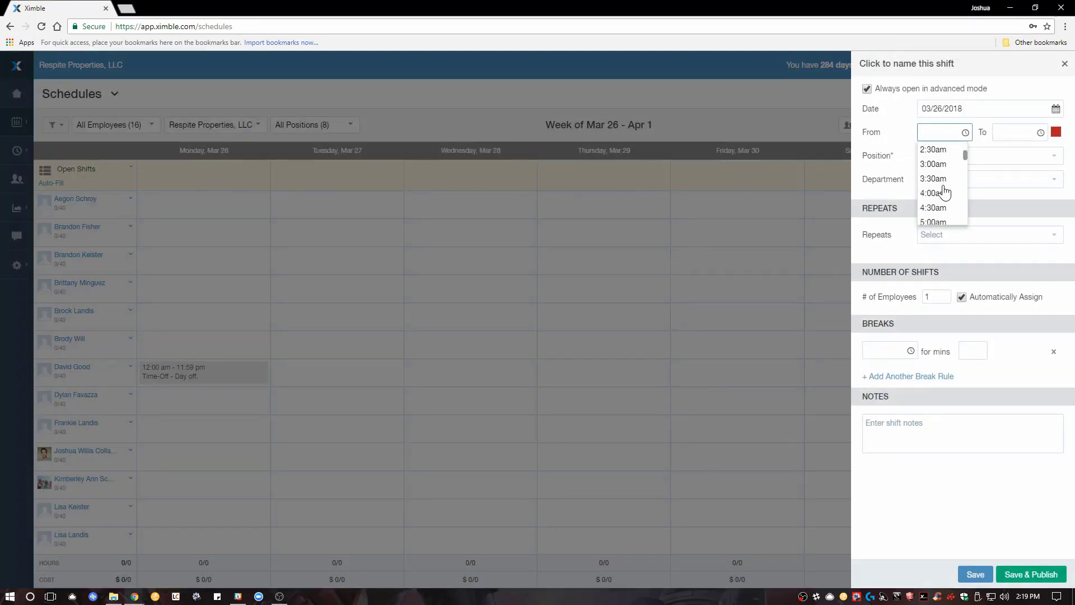
{"action": "left_click", "coordinate": [942, 187]}
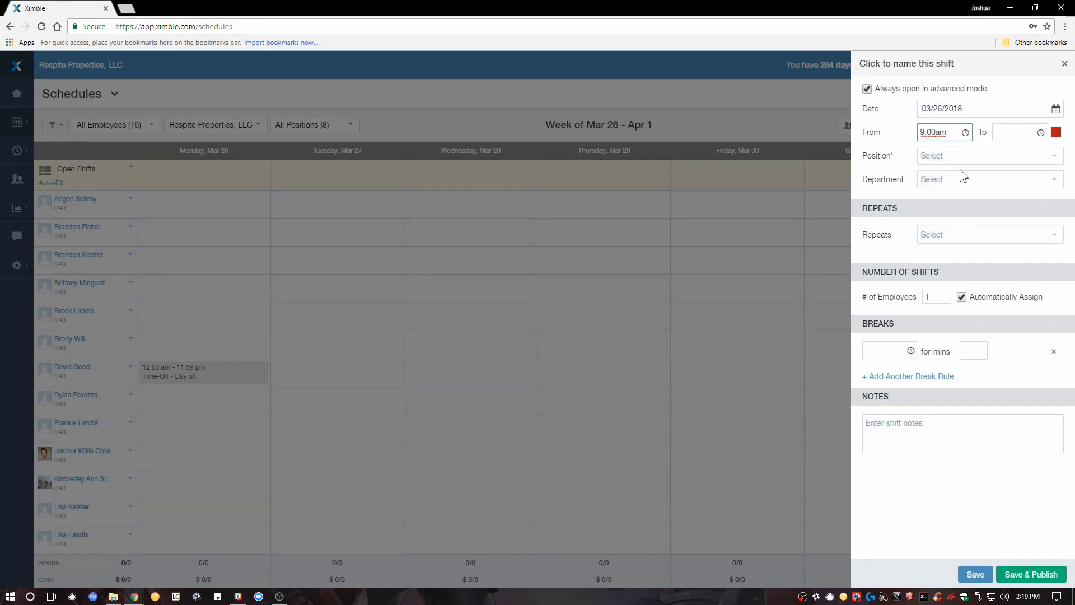
{"action": "left_click", "coordinate": [1015, 132]}
{"action": "scroll", "coordinate": [1028, 183], "scroll_direction": "down", "scroll_amount": 2}
{"action": "scroll", "coordinate": [1027, 191], "scroll_direction": "down", "scroll_amount": 9}
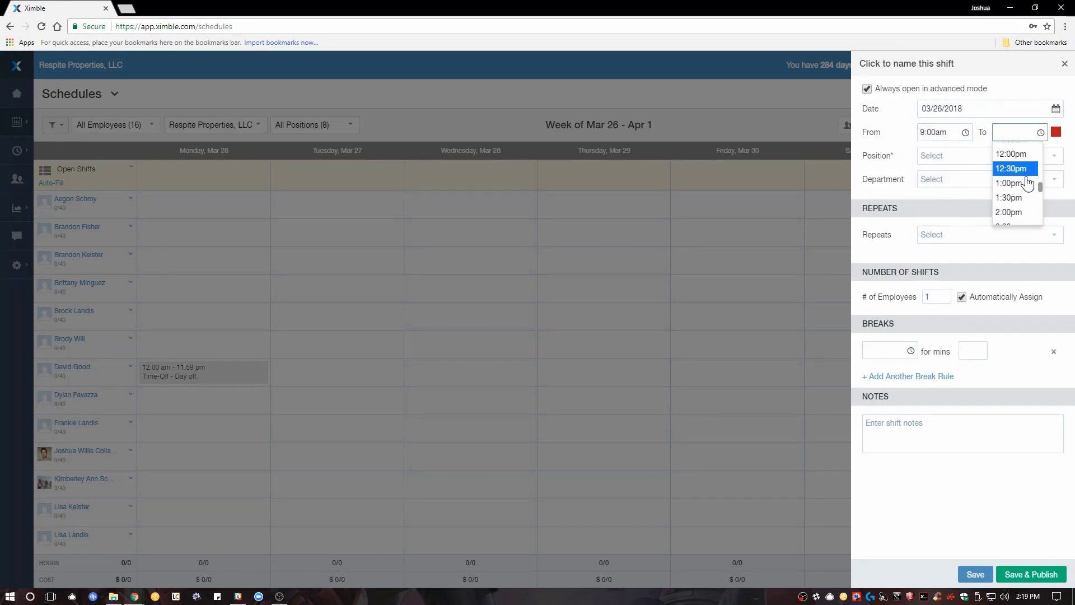
{"action": "left_click", "coordinate": [1021, 196]}
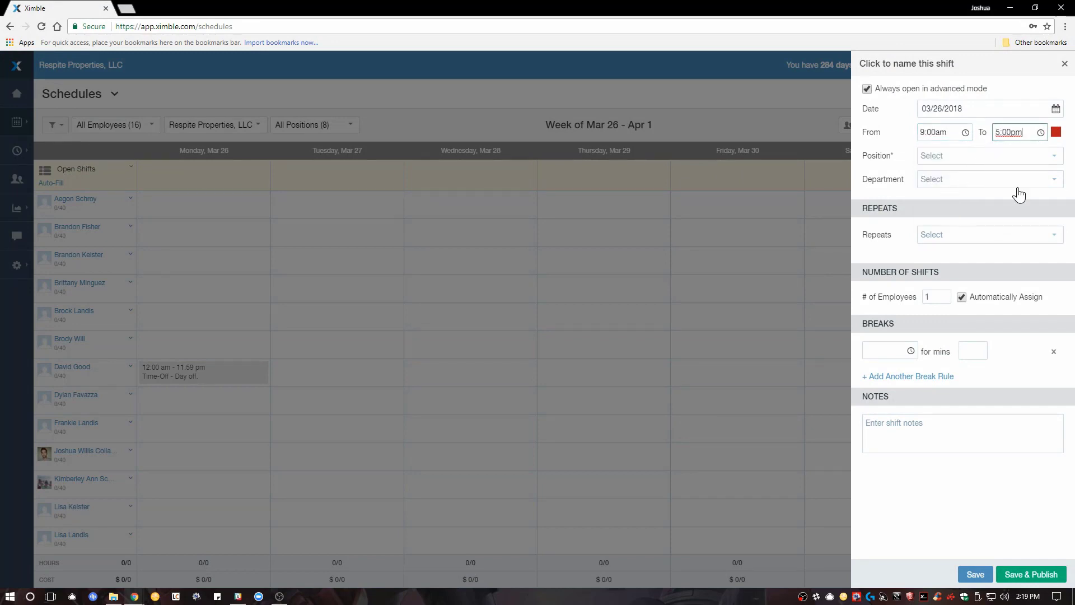
Step: Set the shift's position to Laborer (1st Shift) and department to Department 1
{"action": "left_click", "coordinate": [995, 161]}
{"action": "left_click", "coordinate": [1000, 233]}
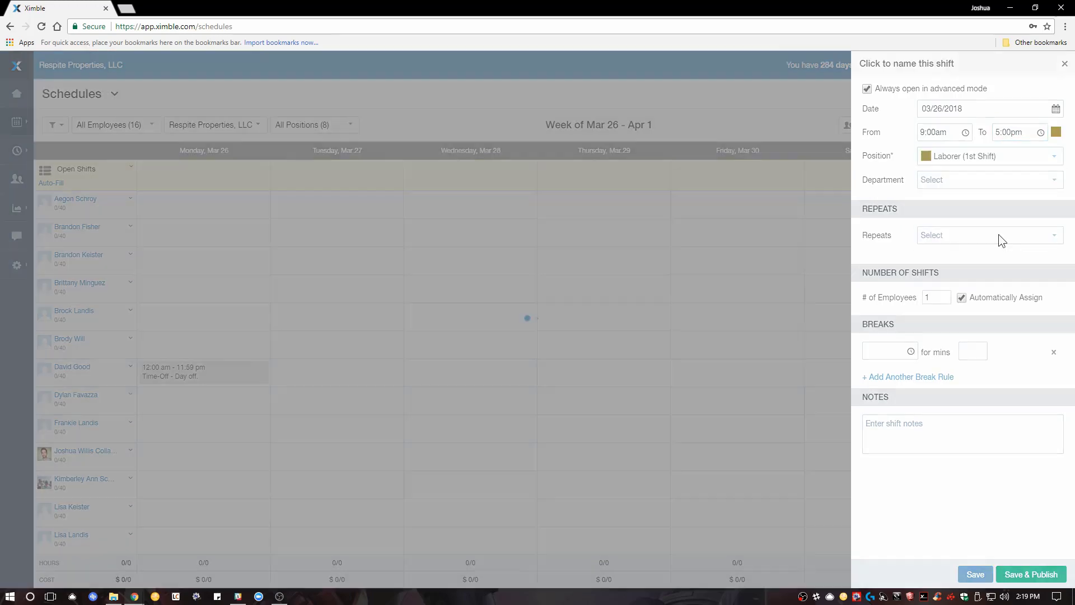
{"action": "left_click", "coordinate": [980, 182]}
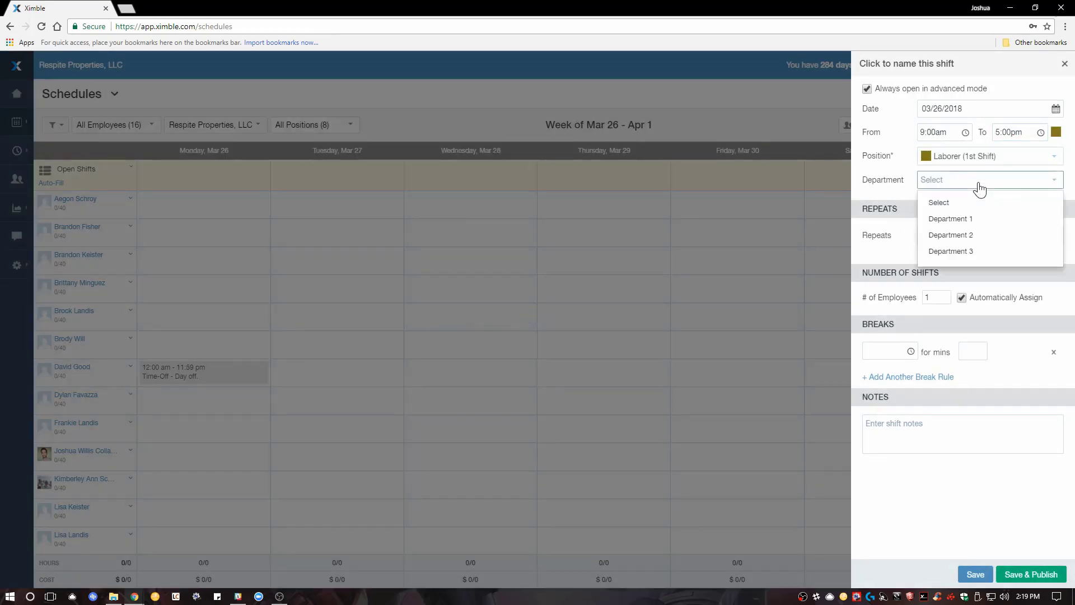
{"action": "left_click", "coordinate": [986, 222]}
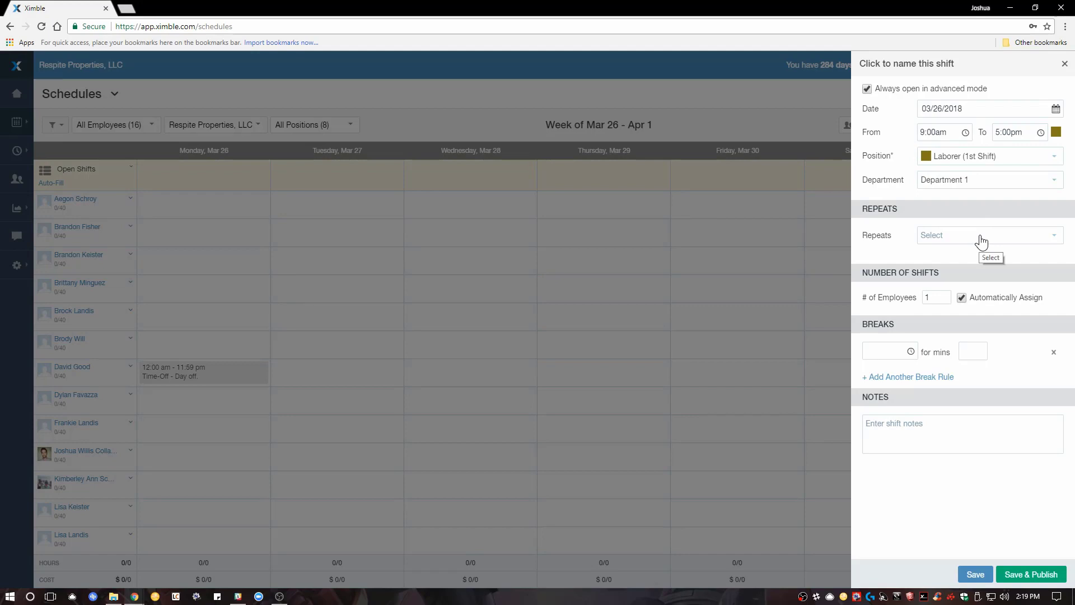
Step: Make the shift repeat weekly on Monday through Friday
{"action": "left_click", "coordinate": [981, 241]}
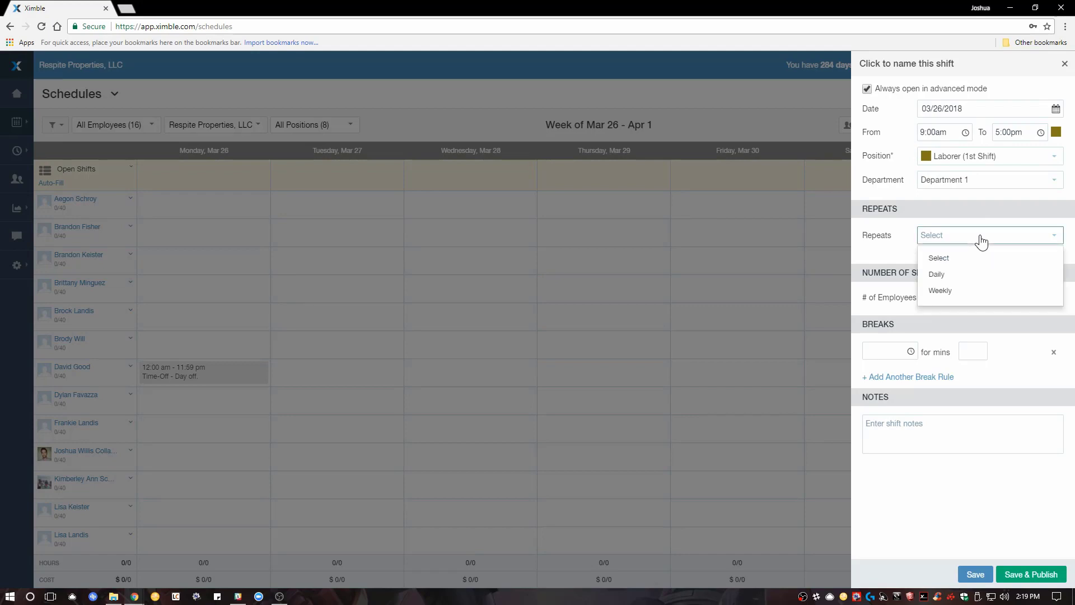
{"action": "left_click", "coordinate": [979, 289]}
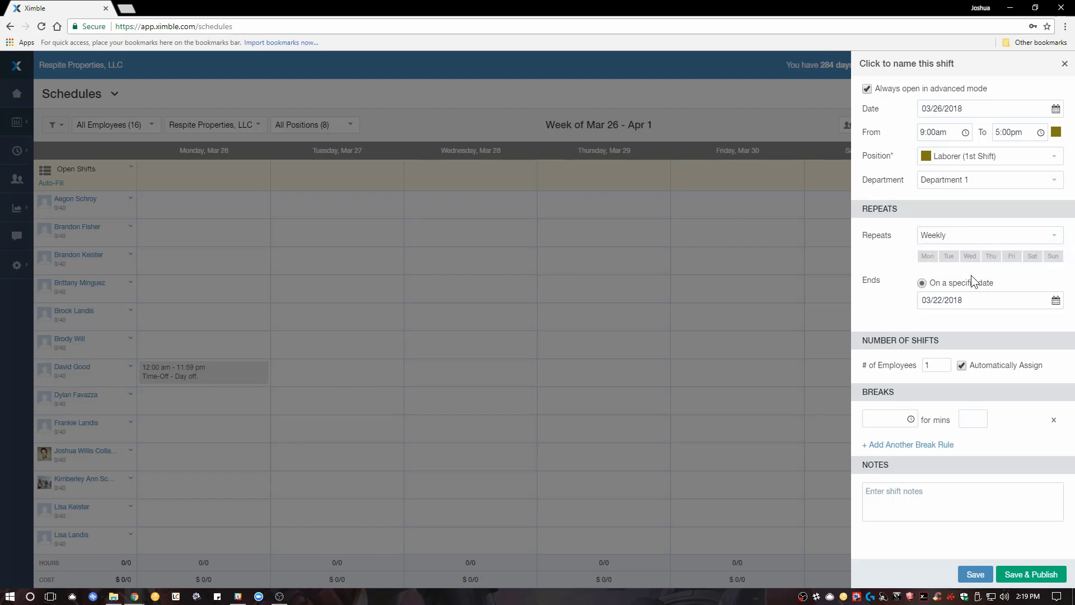
{"action": "left_click", "coordinate": [927, 256]}
{"action": "left_click", "coordinate": [948, 255]}
{"action": "left_click", "coordinate": [970, 256]}
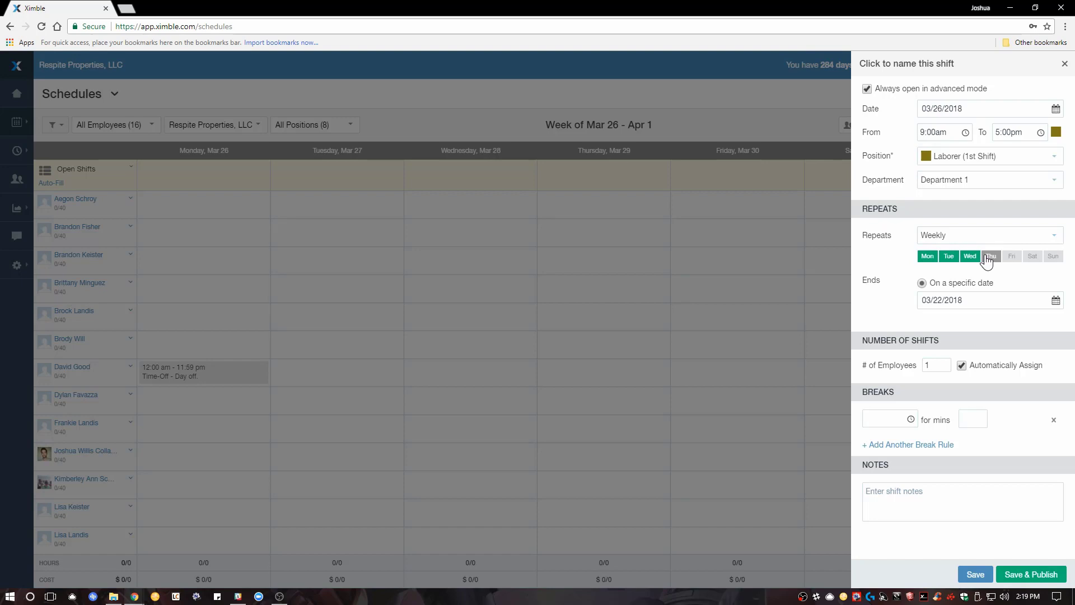
{"action": "left_click", "coordinate": [991, 256]}
{"action": "left_click", "coordinate": [1009, 258]}
Step: End the repeat on April 13, set 5 auto-assigned employees, and save and publish
{"action": "left_click", "coordinate": [993, 297]}
{"action": "left_click", "coordinate": [1021, 320]}
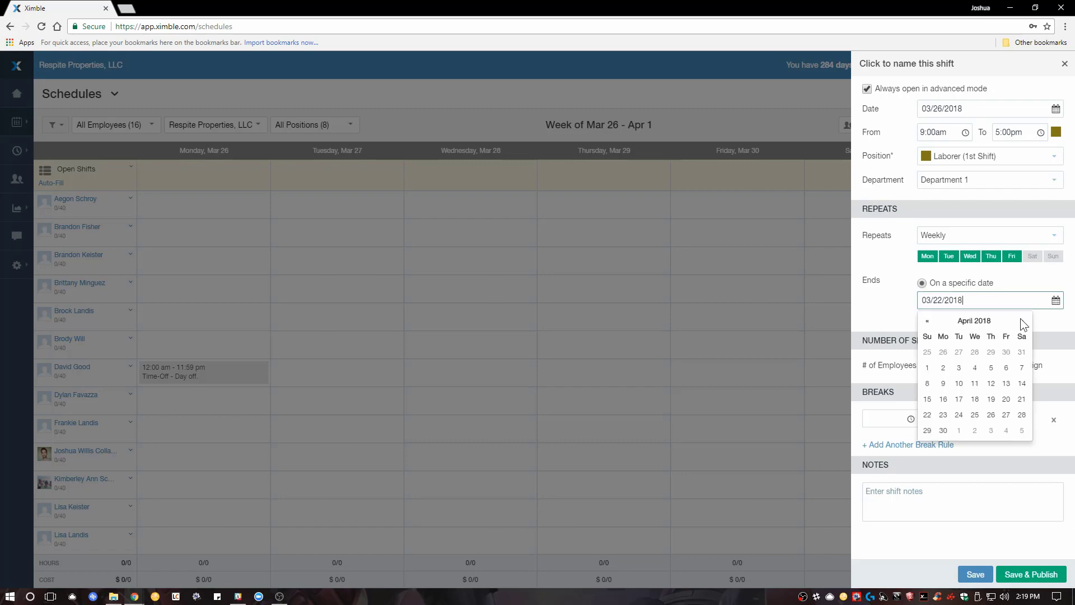
{"action": "left_click", "coordinate": [1008, 383]}
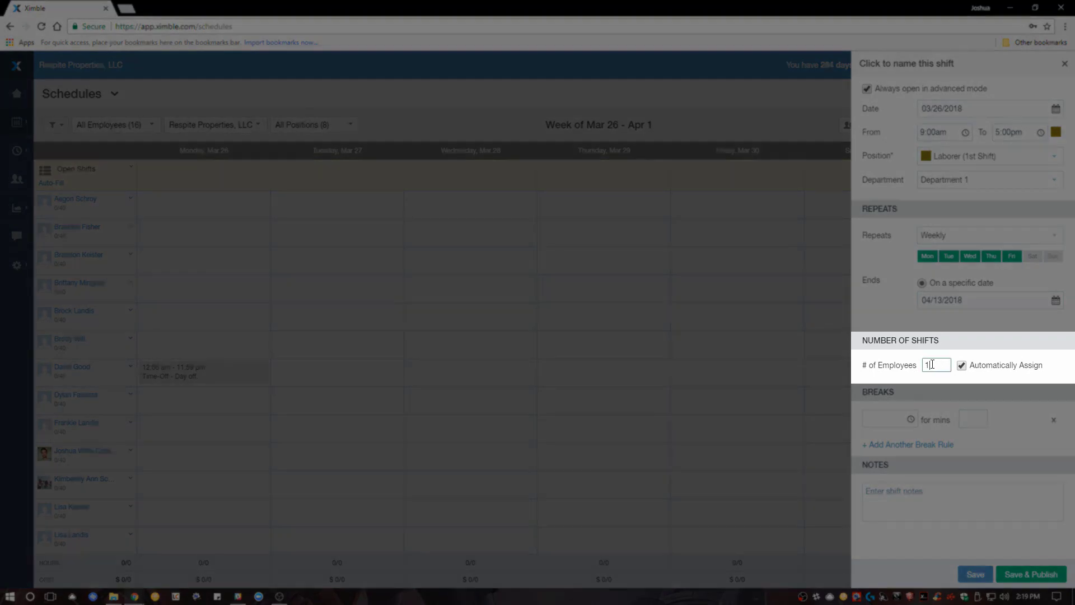
{"action": "double_click", "coordinate": [926, 365]}
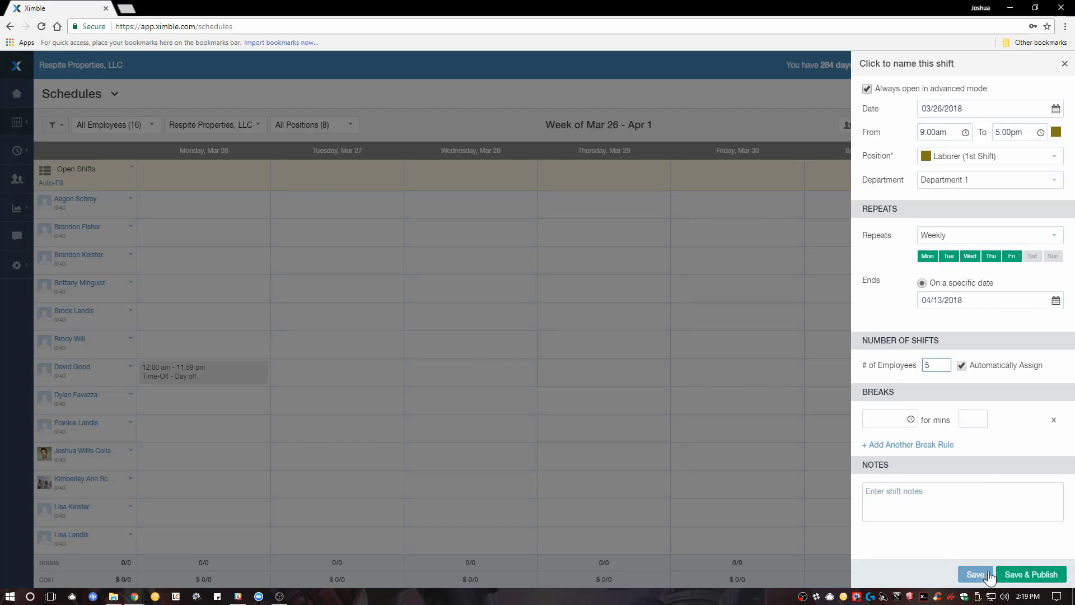
{"action": "left_click", "coordinate": [1031, 574]}
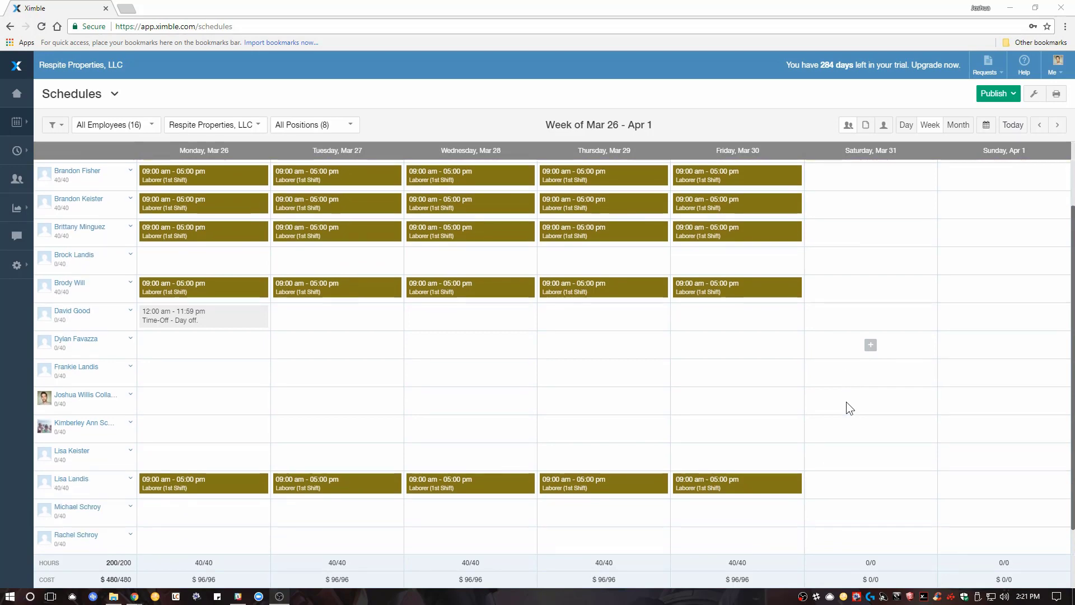
Step: Advance two weeks to Apr 9 – Apr 15 and Auto-Fill its open Laborer shifts
{"action": "left_click", "coordinate": [1059, 125]}
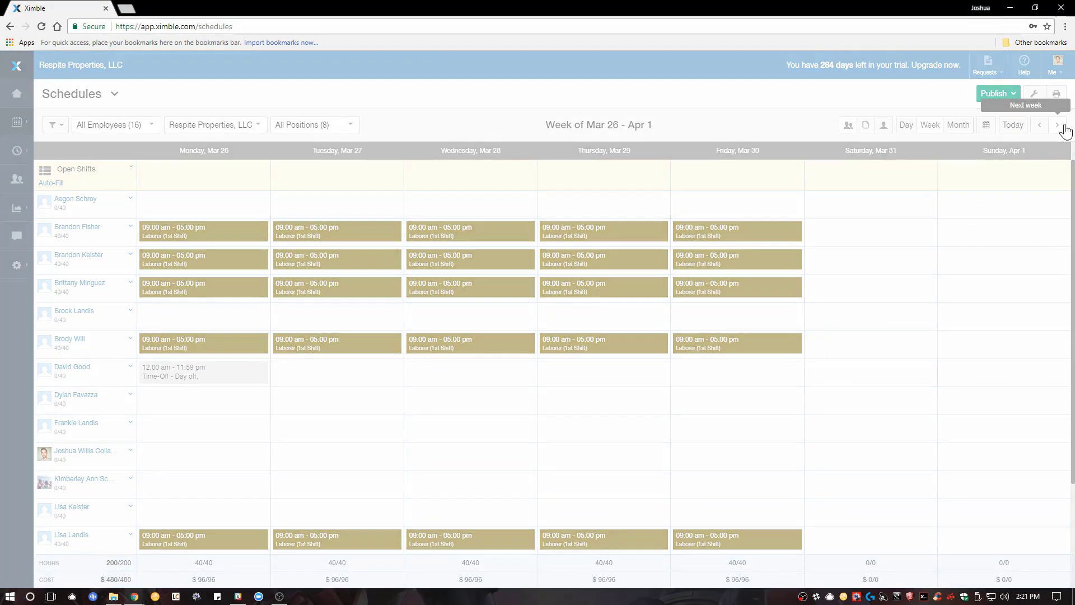
{"action": "left_click", "coordinate": [1059, 125]}
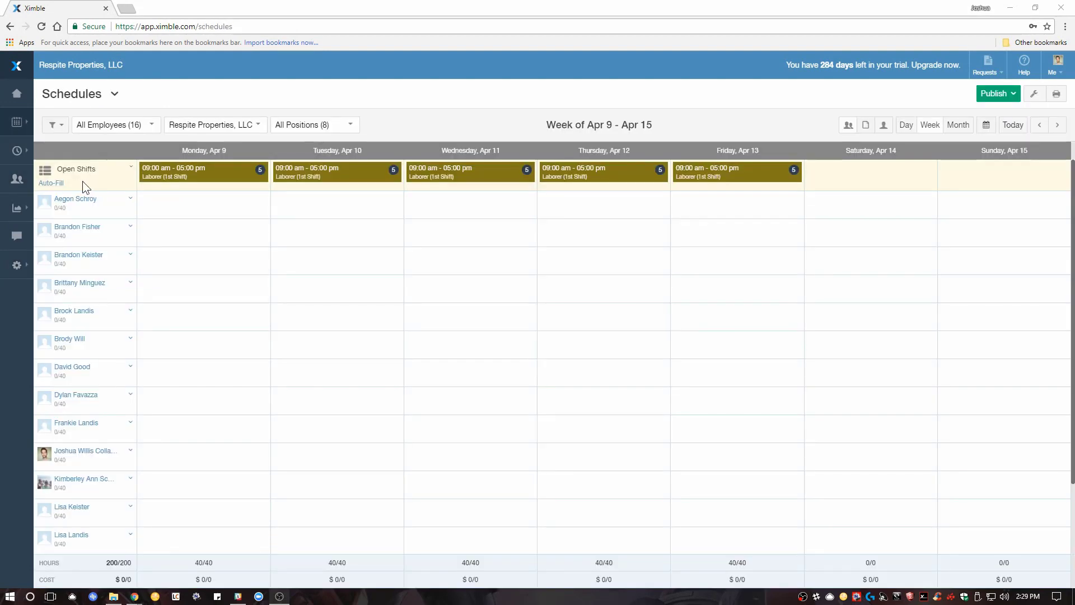
{"action": "left_click", "coordinate": [59, 185]}
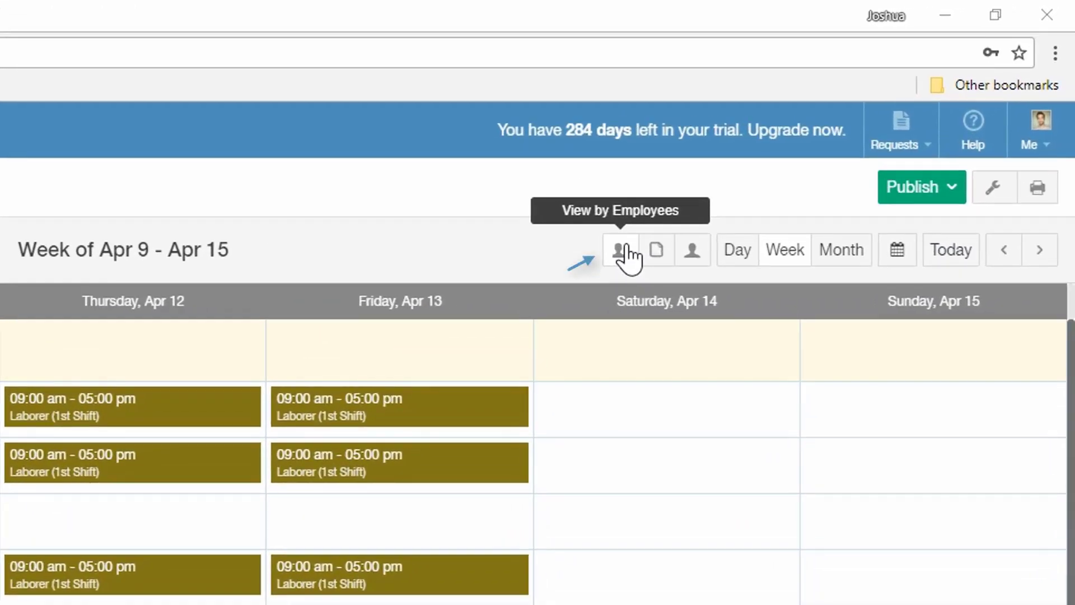
Step: Review the filled shifts in department, position, day, week and April month views
{"action": "left_click", "coordinate": [657, 252]}
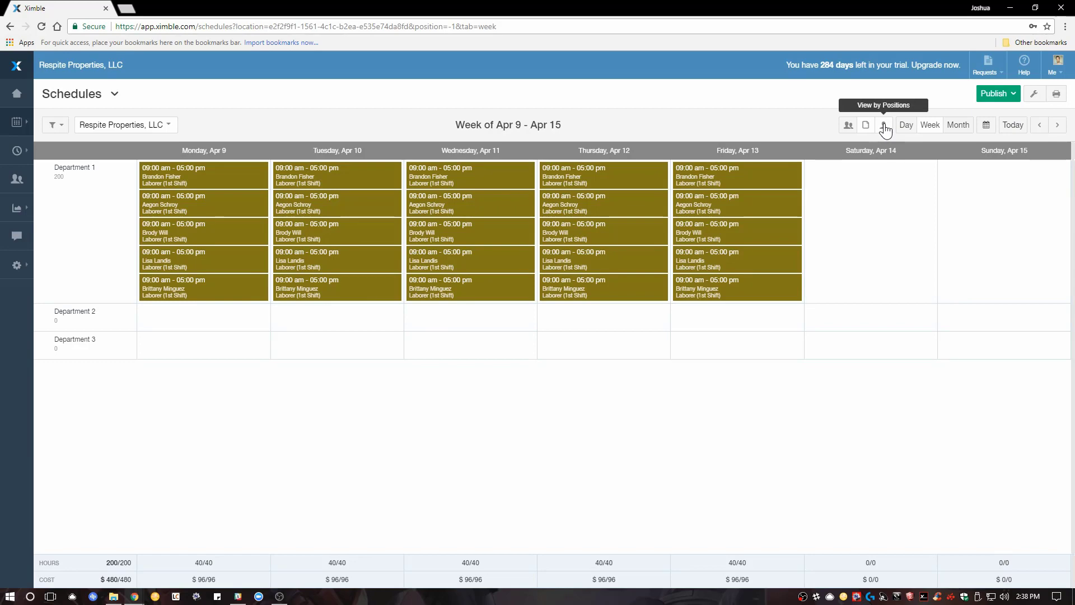
{"action": "left_click", "coordinate": [884, 125]}
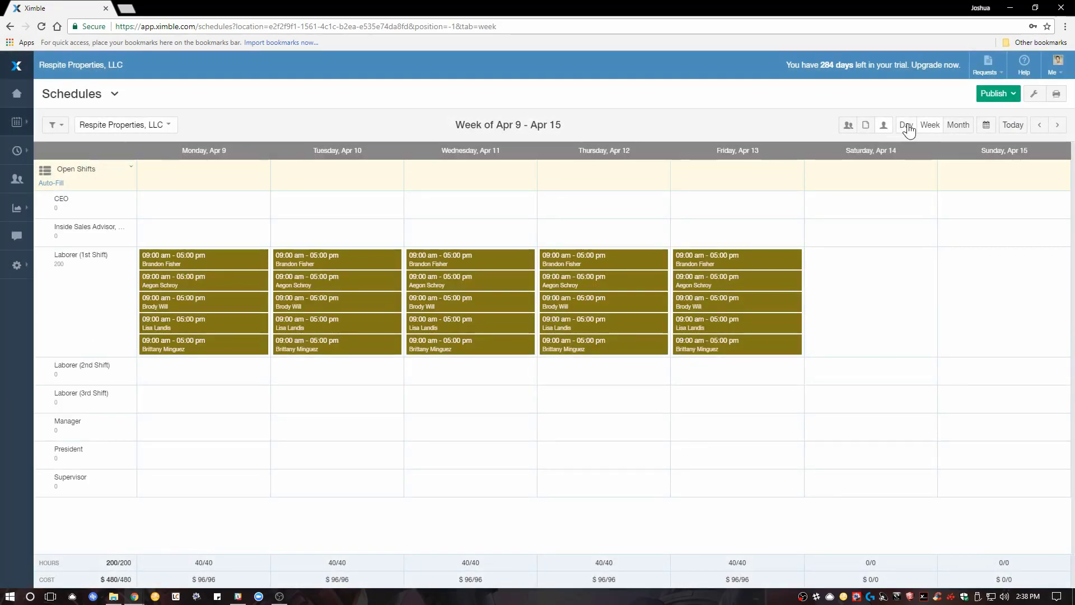
{"action": "left_click", "coordinate": [907, 126]}
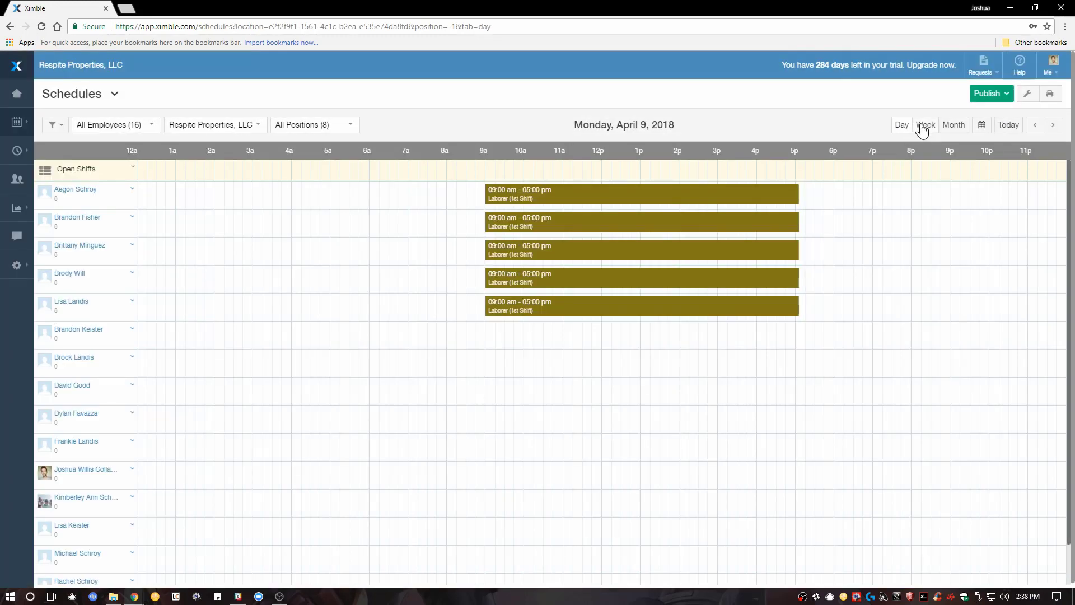
{"action": "left_click", "coordinate": [927, 125]}
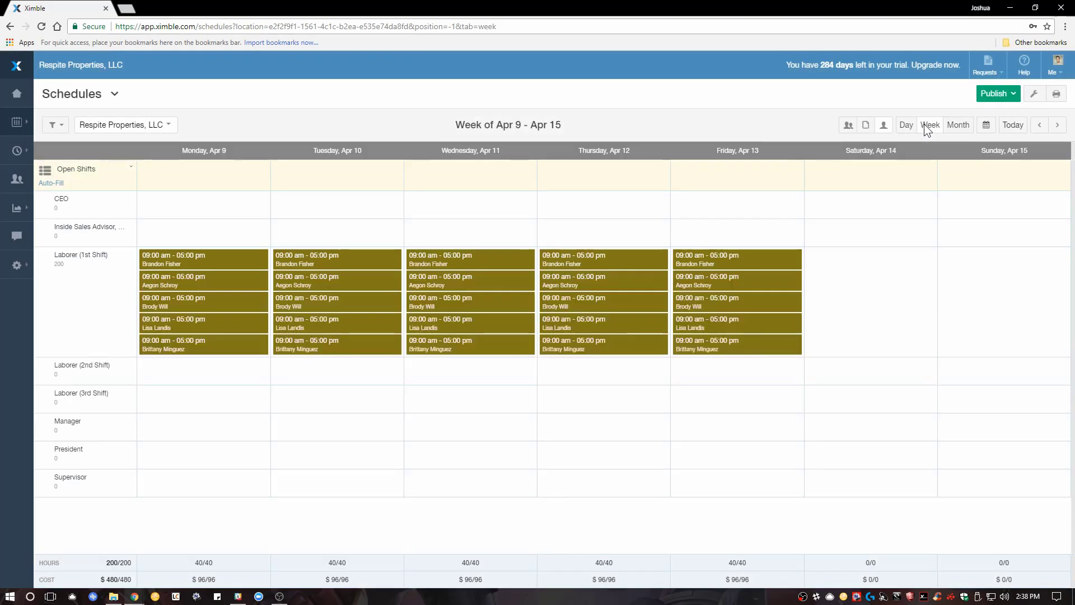
{"action": "left_click", "coordinate": [960, 125]}
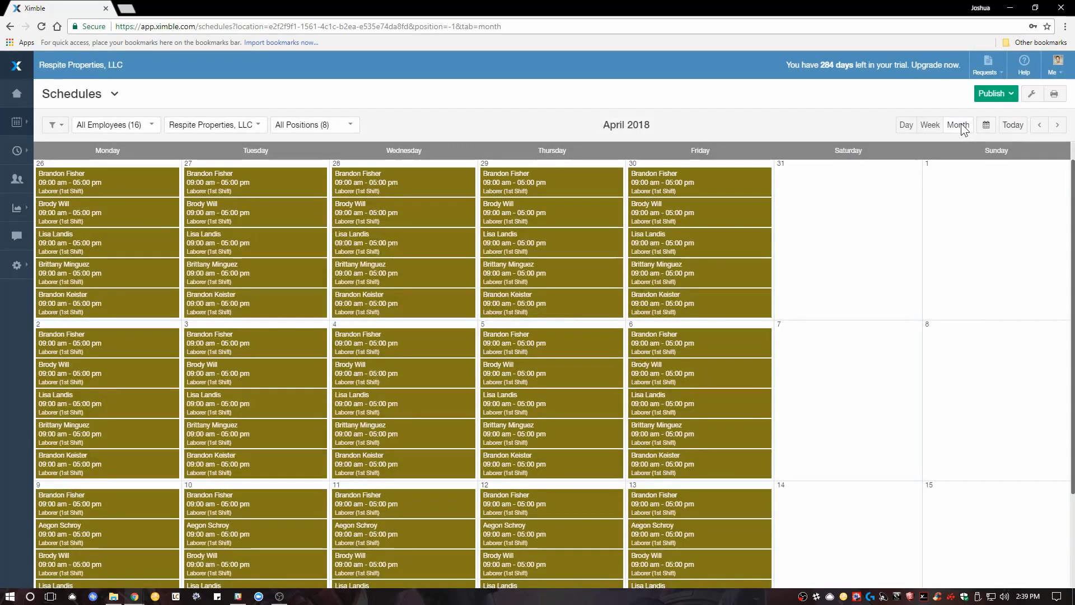
{"action": "scroll", "coordinate": [972, 209], "scroll_direction": "down", "scroll_amount": 2}
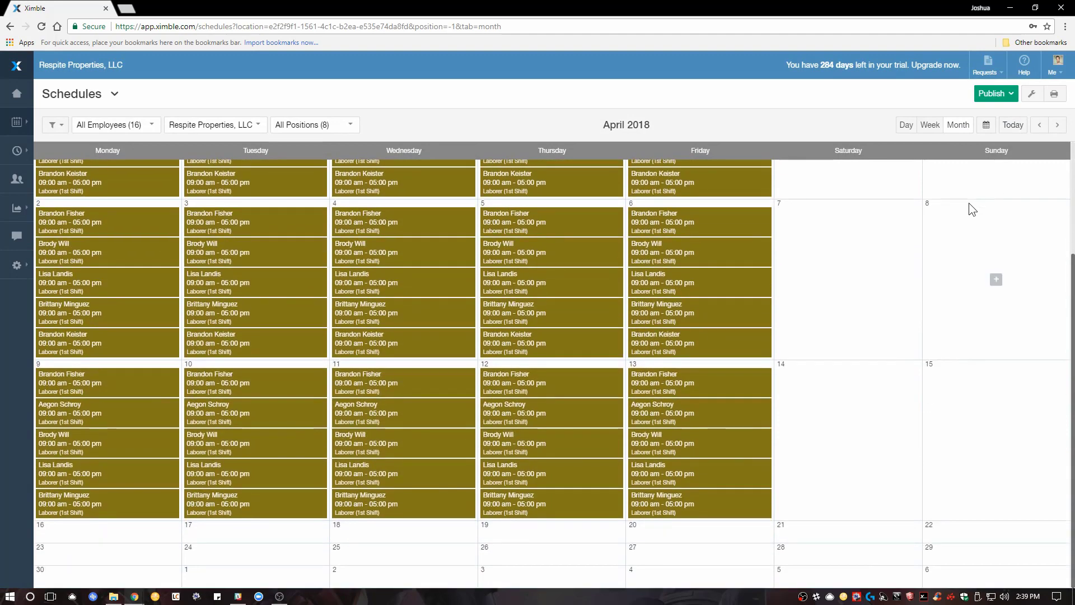
{"action": "scroll", "coordinate": [968, 203], "scroll_direction": "up", "scroll_amount": 2}
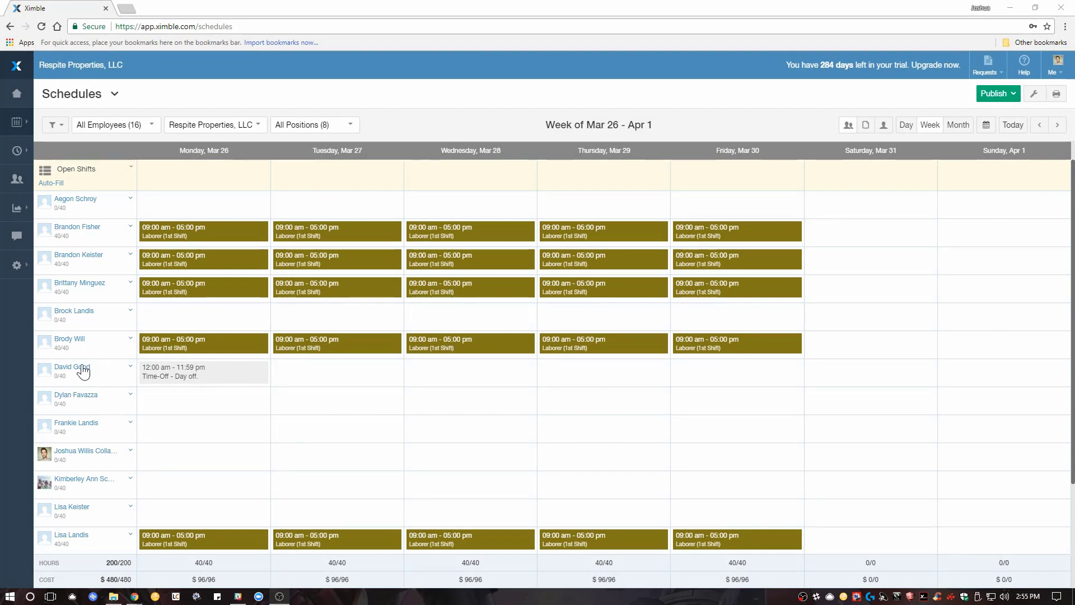
Step: Keep the employee with Monday off included in scheduling and save a 40-hour weekly maximum
{"action": "left_click", "coordinate": [76, 367]}
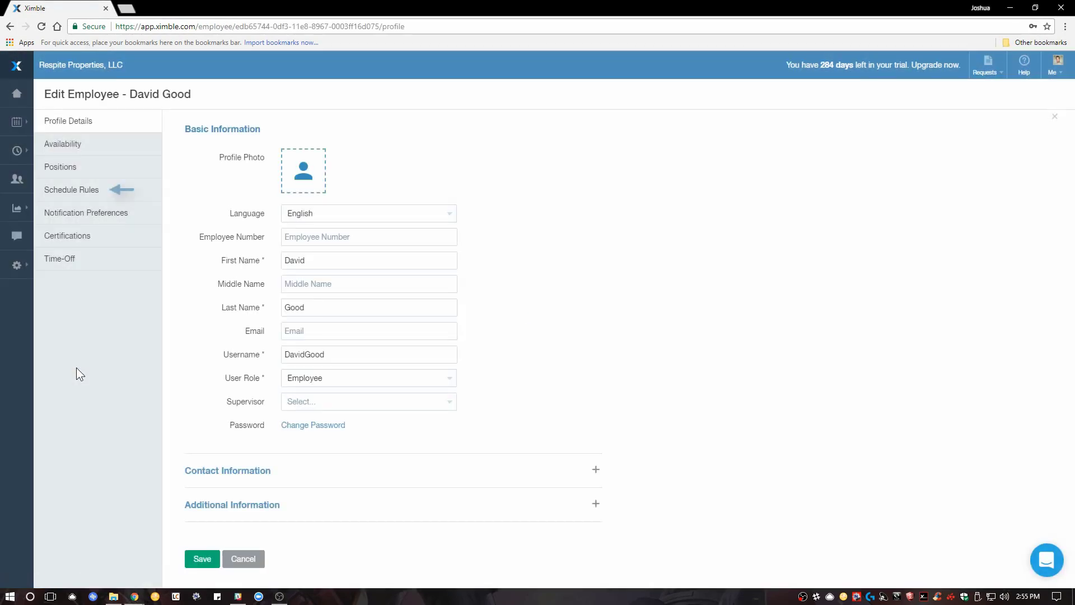
{"action": "left_click", "coordinate": [123, 196]}
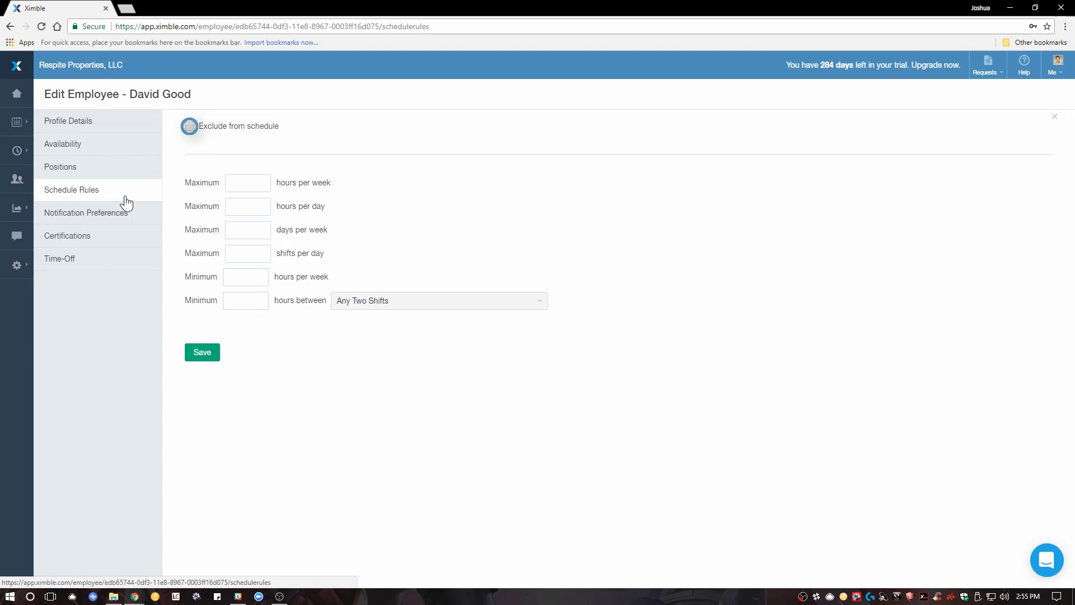
{"action": "left_click", "coordinate": [190, 127]}
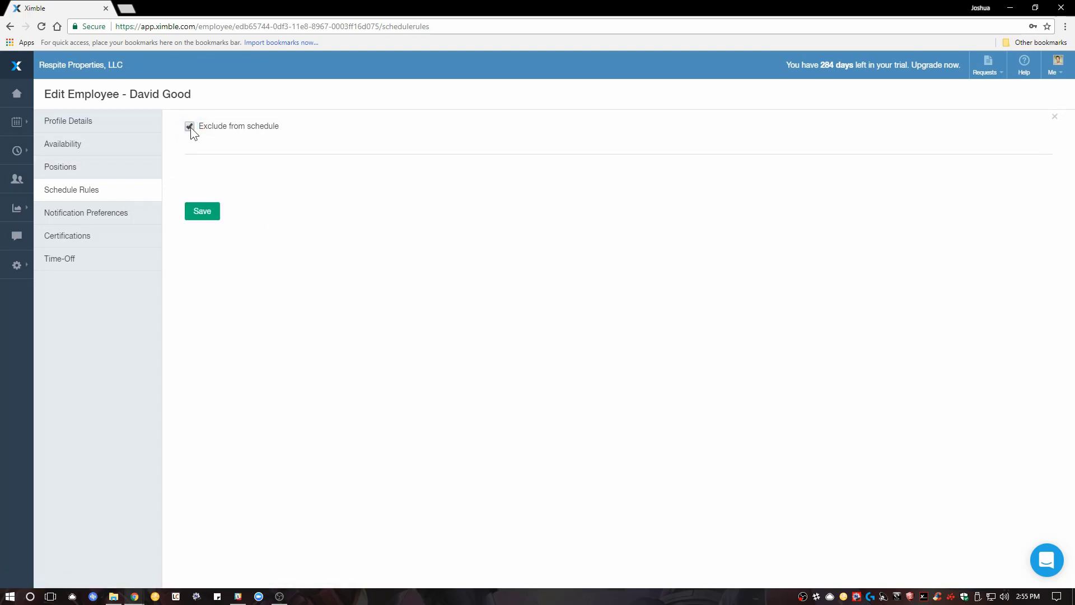
{"action": "left_click", "coordinate": [190, 126]}
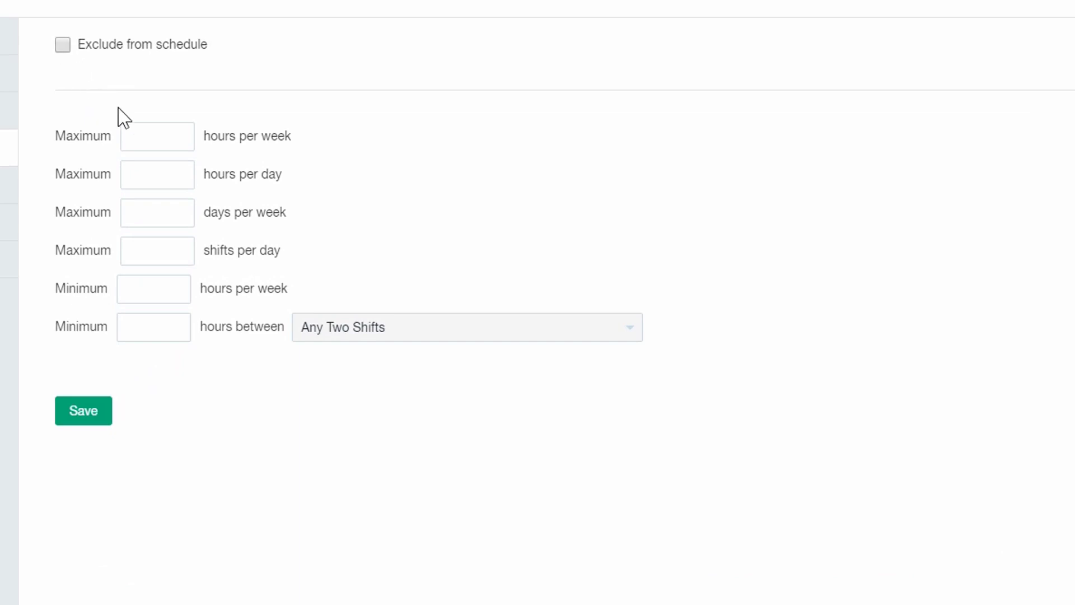
{"action": "left_click", "coordinate": [154, 137]}
{"action": "type", "text": "40"}
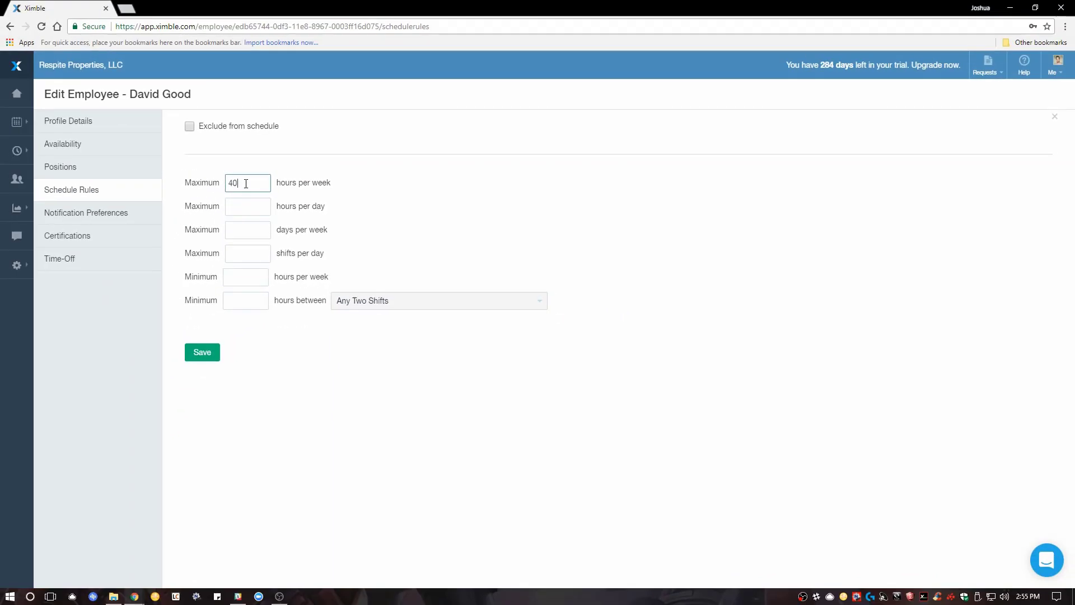
{"action": "left_click", "coordinate": [213, 357]}
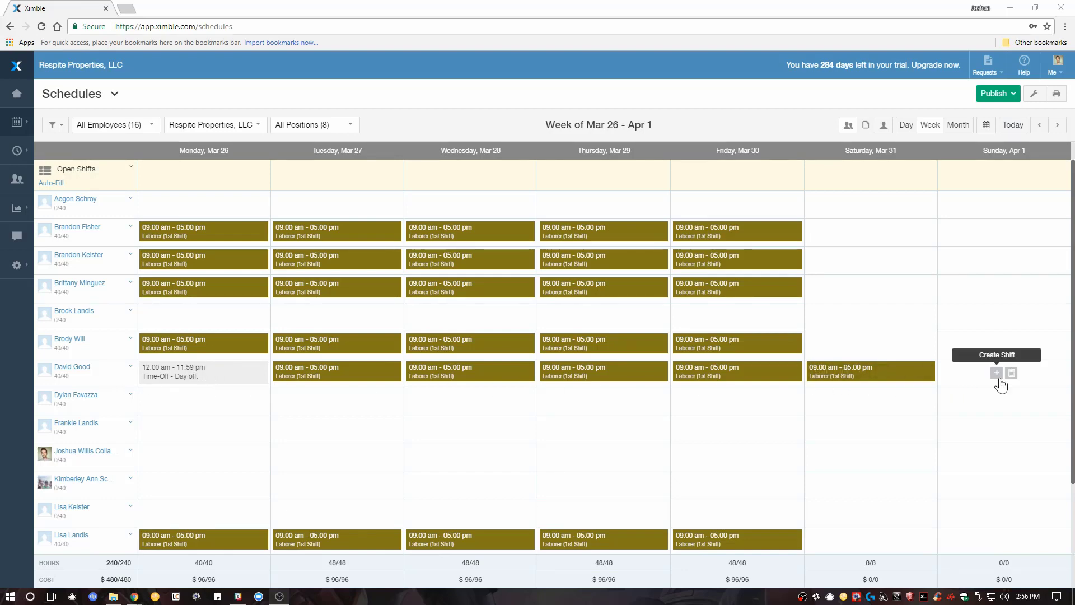
Step: Paste a Laborer shift into that employee's Sunday Apr 1 and accept the over-40-hours warning
{"action": "left_click", "coordinate": [1011, 373]}
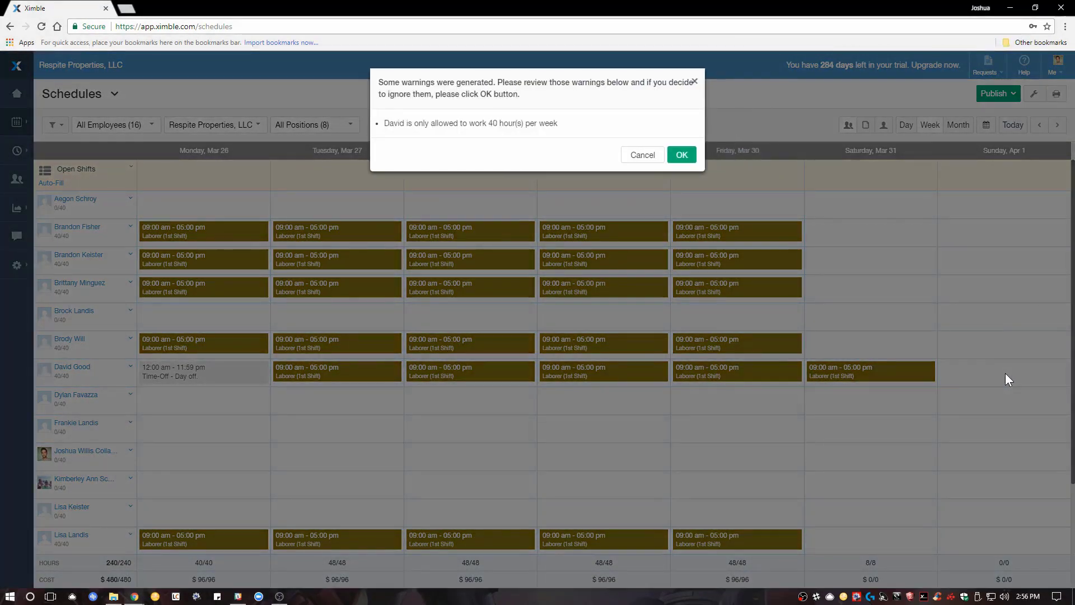
{"action": "left_click", "coordinate": [682, 156]}
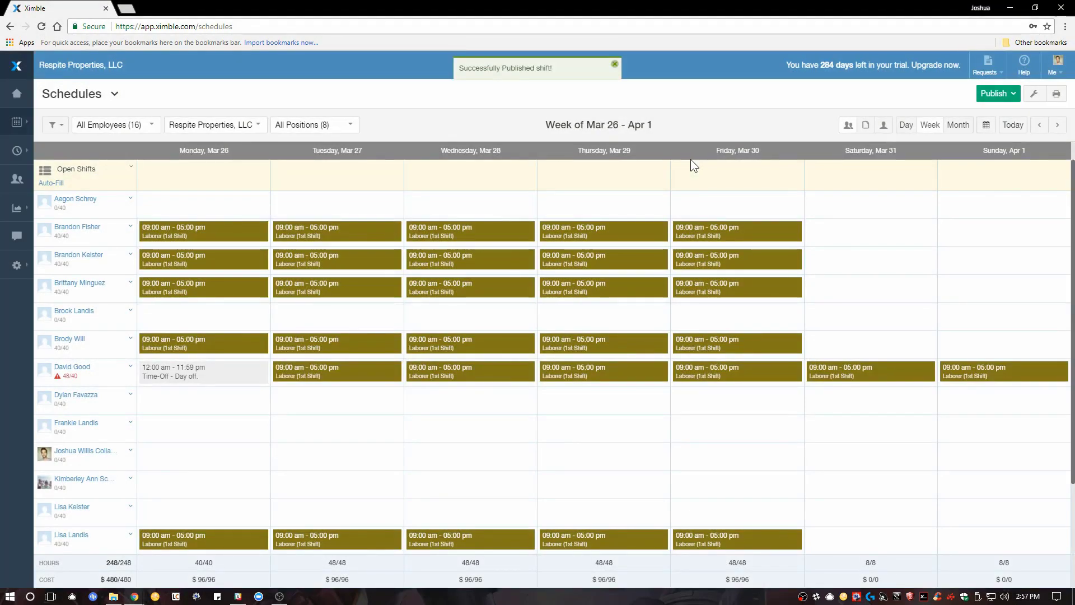
{"action": "mouse_move", "coordinate": [323, 215]}
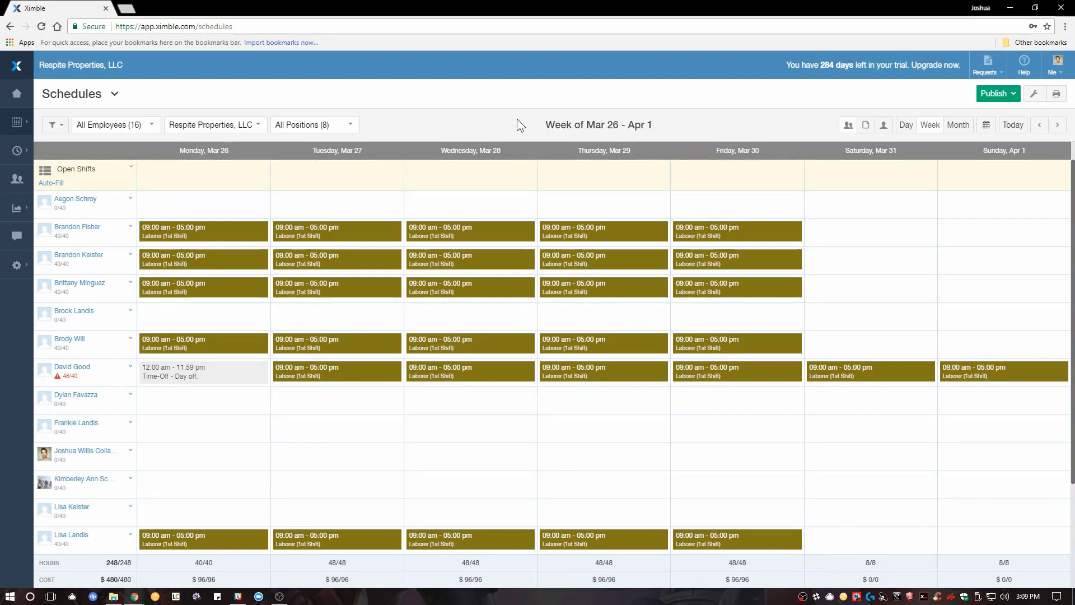
Step: Turn on the 30-minute upcoming shift reminder in your own notification preferences and save
{"action": "left_click", "coordinate": [1063, 77]}
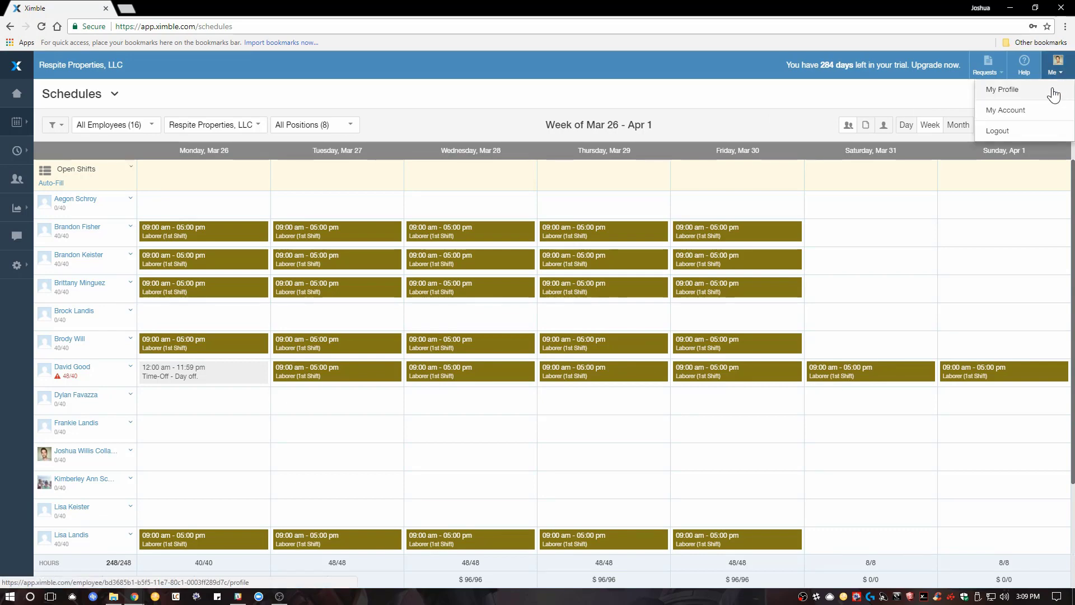
{"action": "left_click", "coordinate": [1050, 96]}
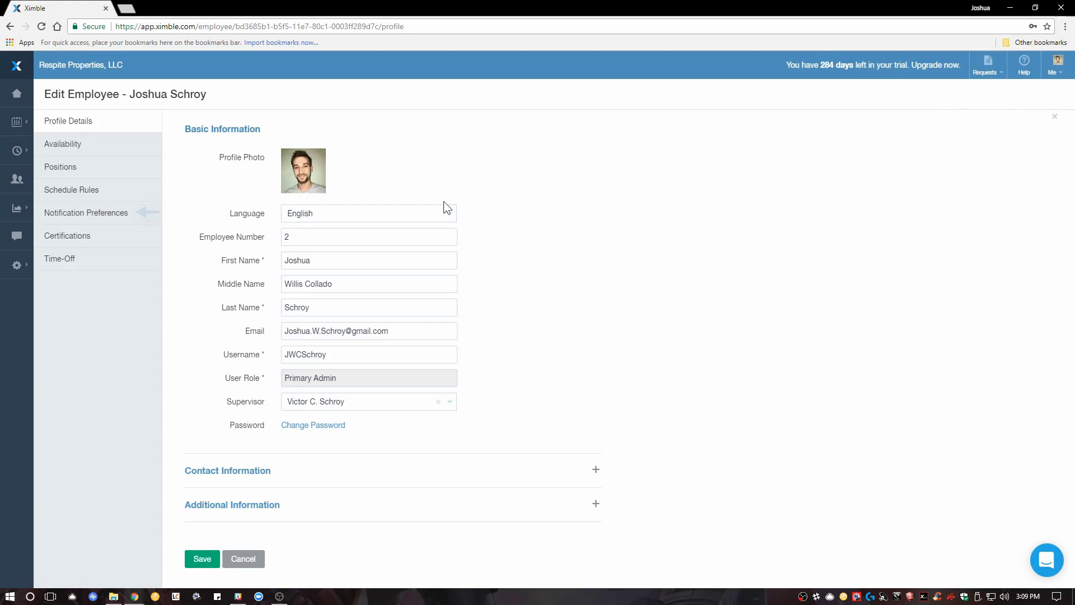
{"action": "left_click", "coordinate": [148, 219]}
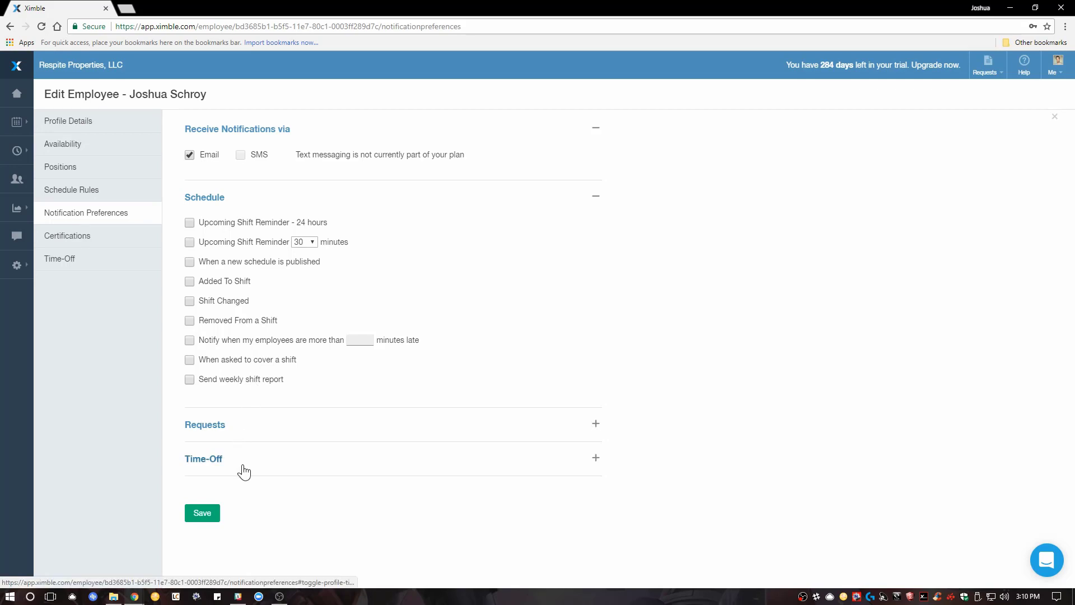
{"action": "left_click", "coordinate": [190, 243]}
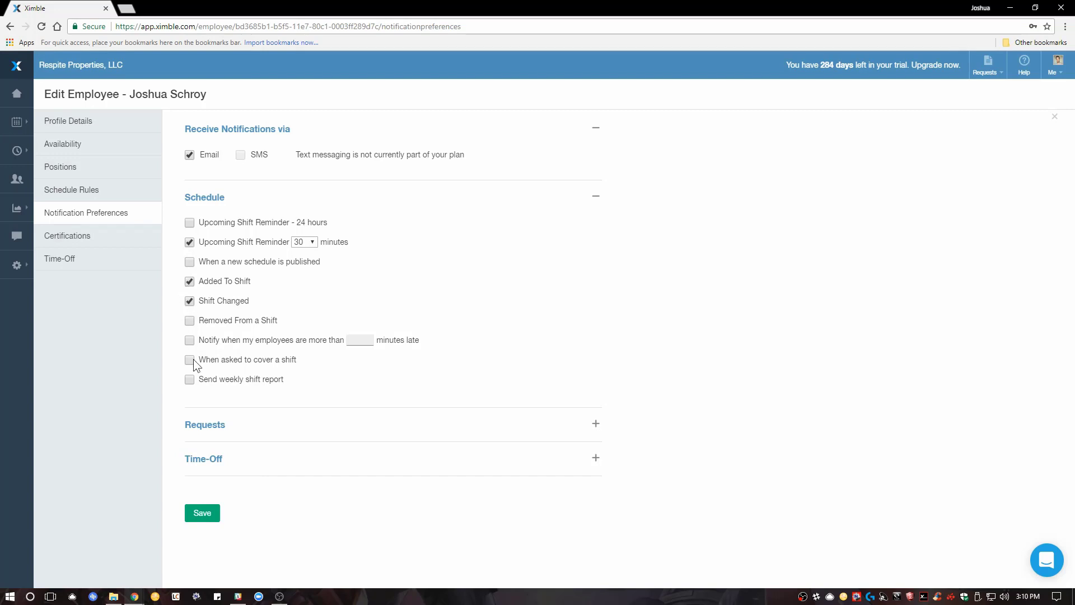
{"action": "left_click", "coordinate": [215, 518]}
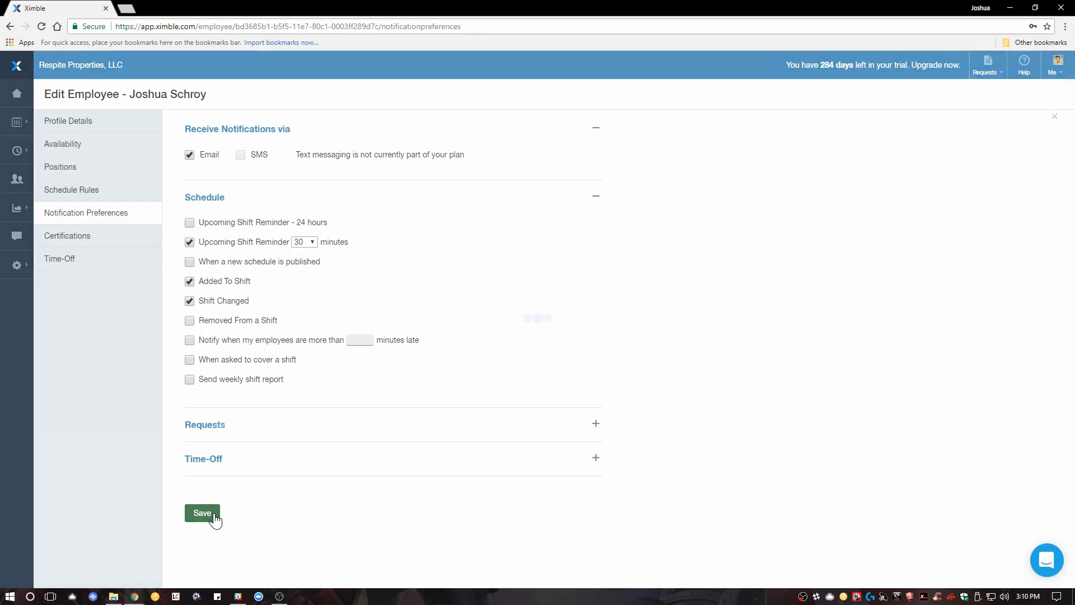